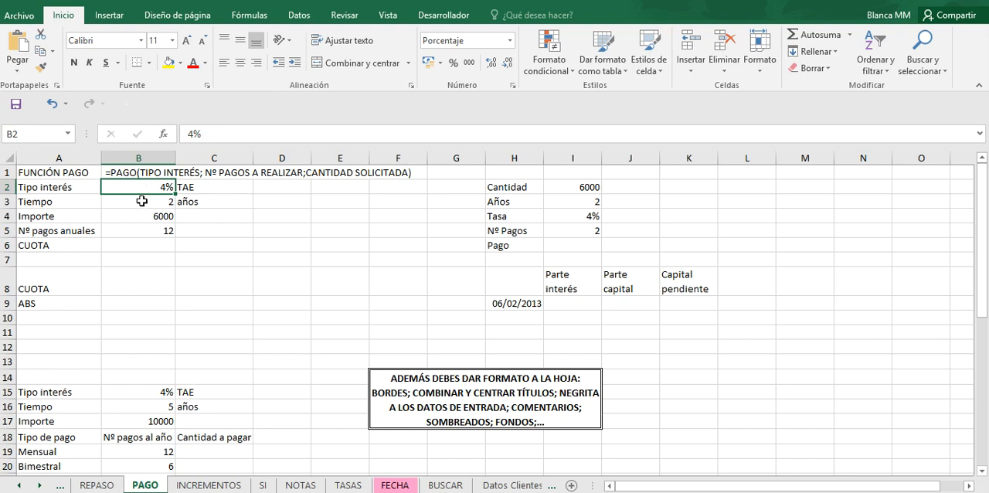
click(232, 172)
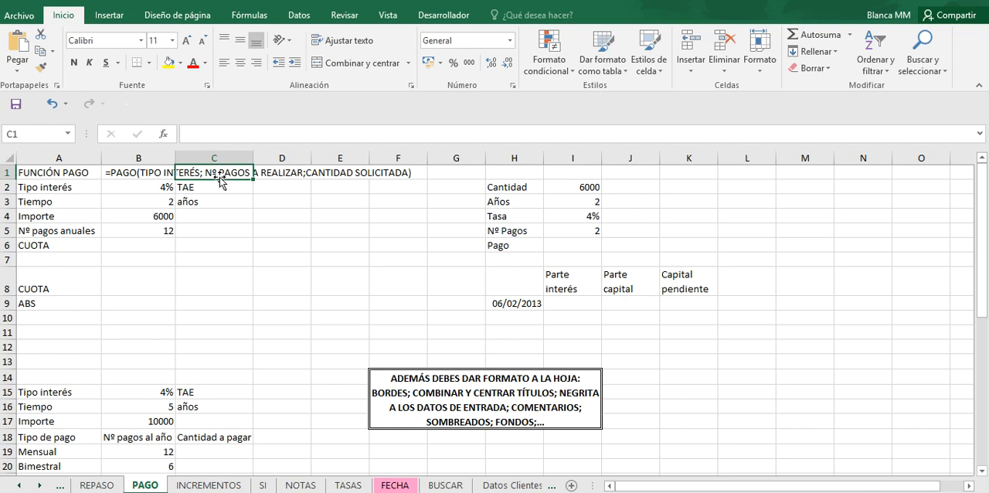
click(165, 174)
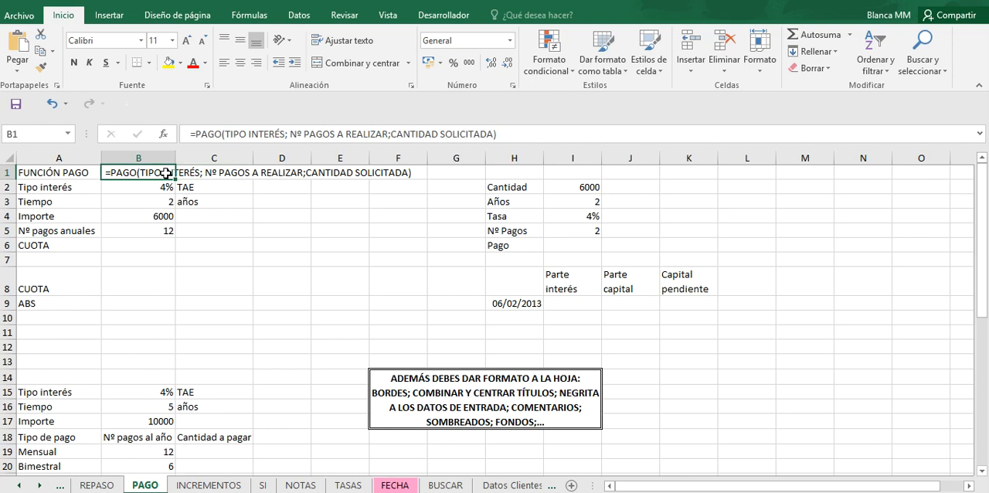
click(228, 171)
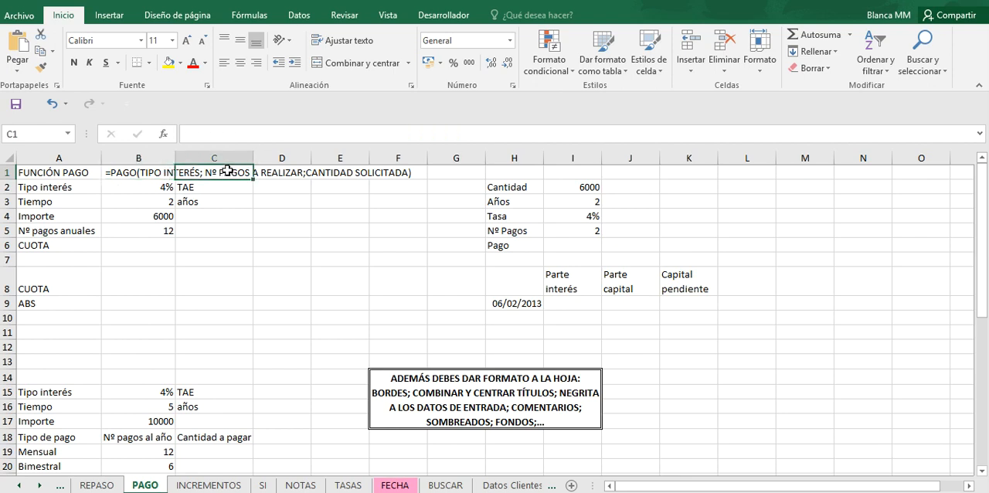
click(153, 171)
click(224, 173)
Step: Start a PAGO formula in the CUOTA cell B6 with the periodic rate B2/B5 as its interest argument
click(137, 236)
click(137, 247)
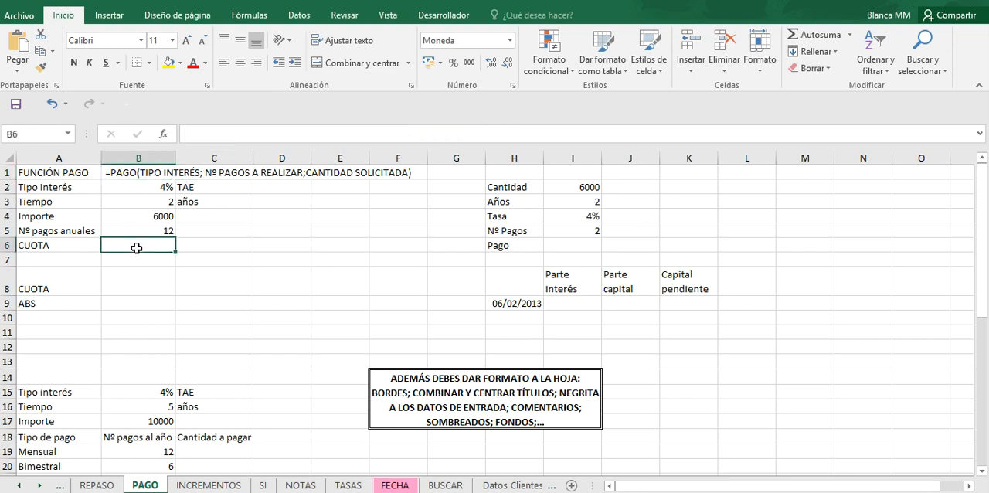
text(+pa)
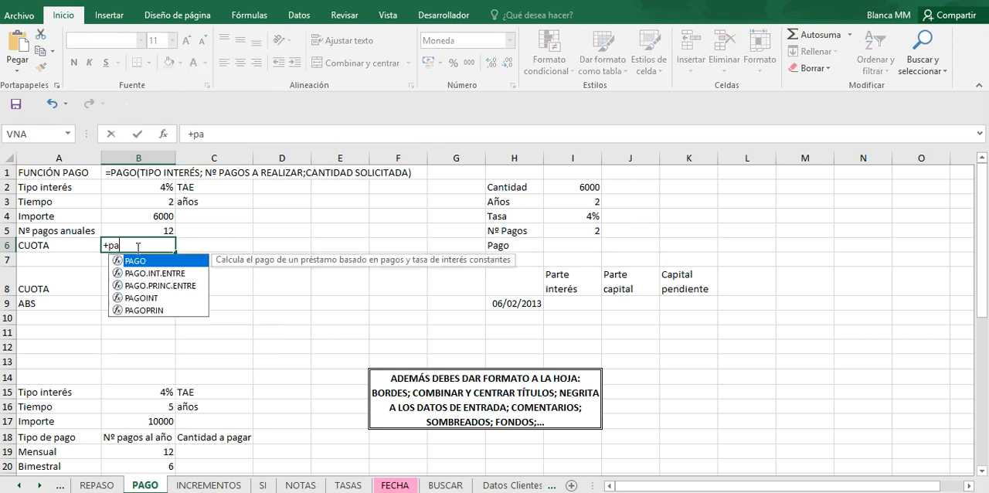
text(go()
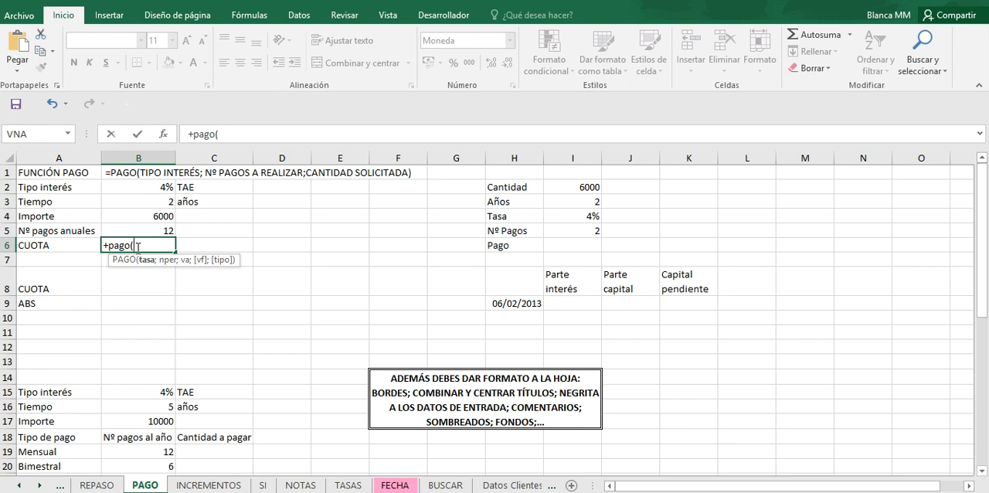
click(144, 189)
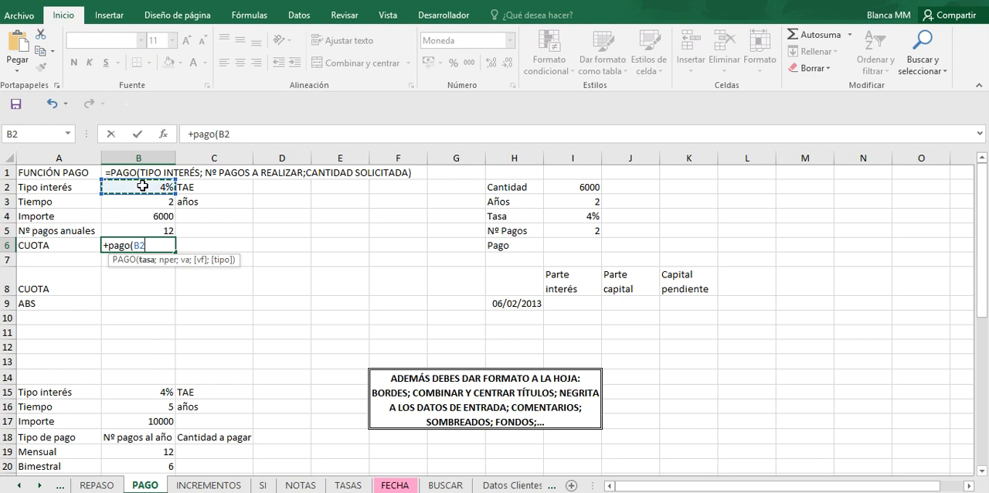
text(/)
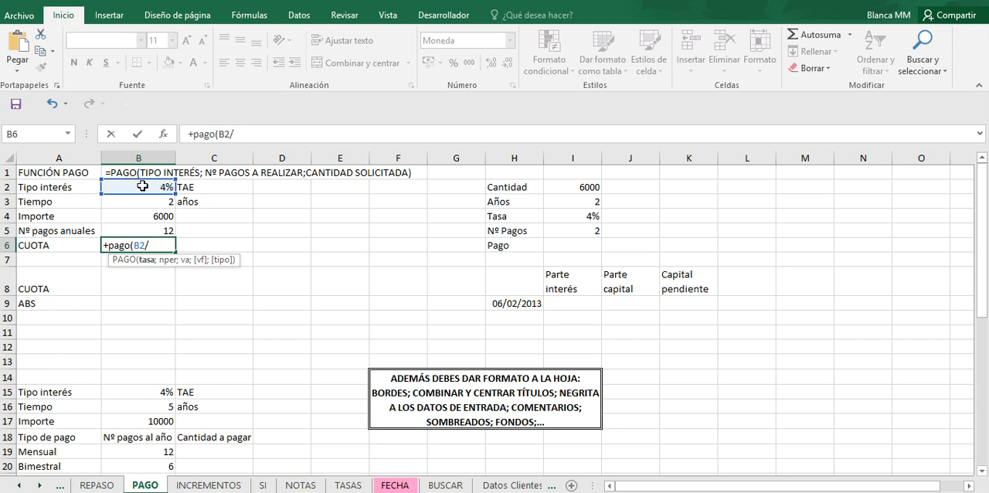
click(131, 230)
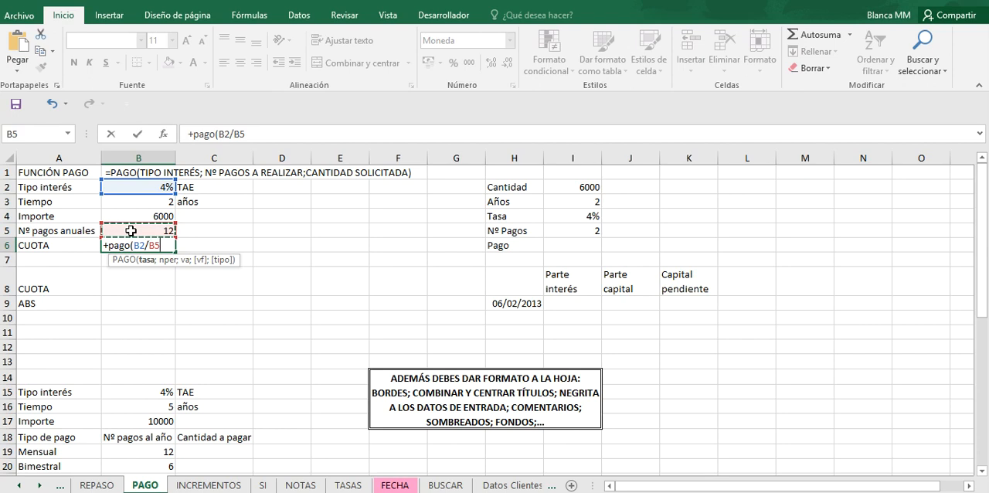
Step: Complete the B6 PAGO formula with B3*B5 as the number of payments and B4 as the loan amount
text(;)
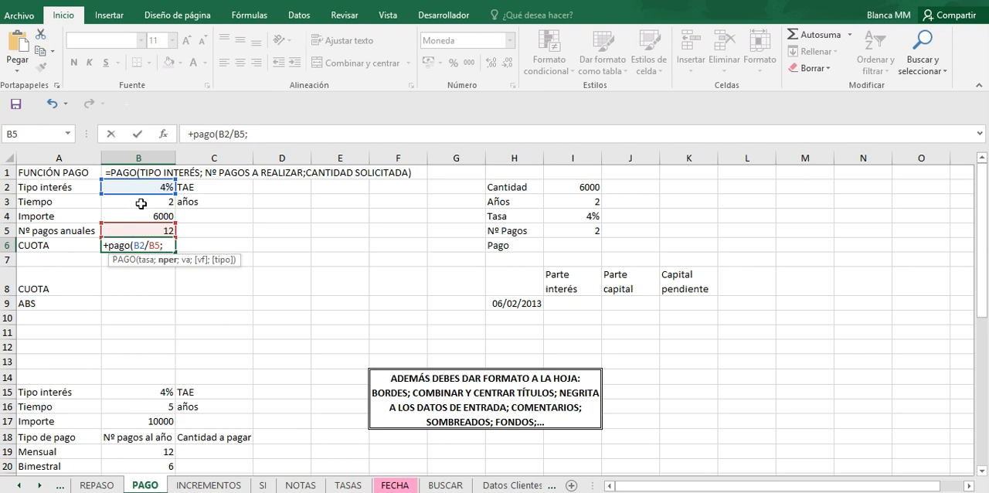
click(141, 203)
text(*)
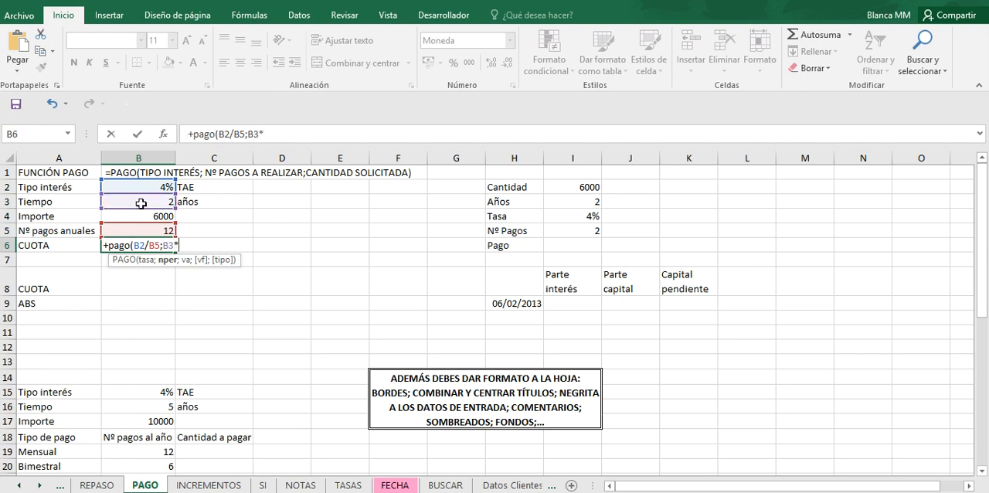
click(131, 227)
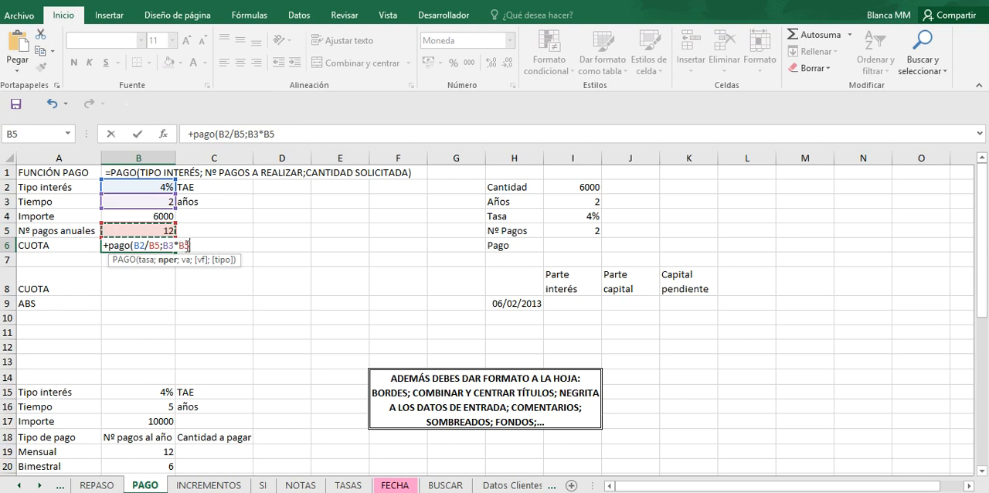
text(;)
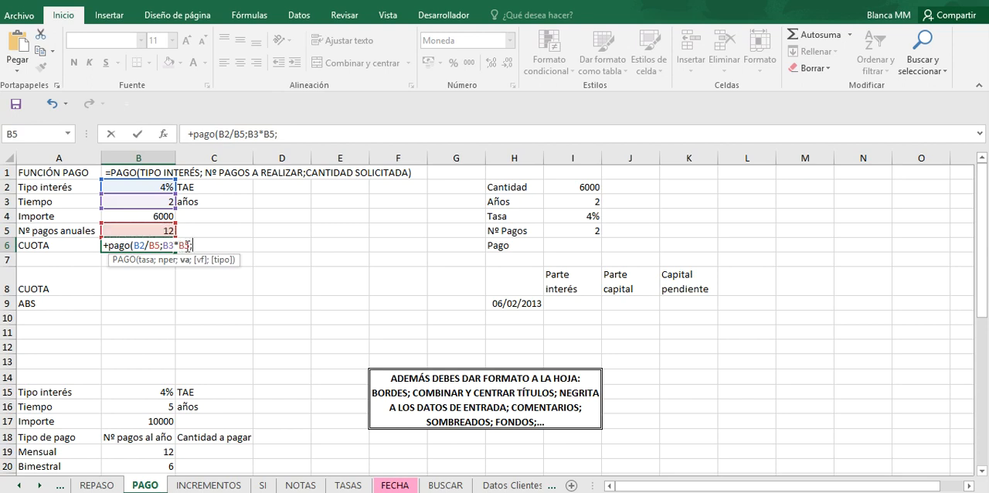
click(137, 217)
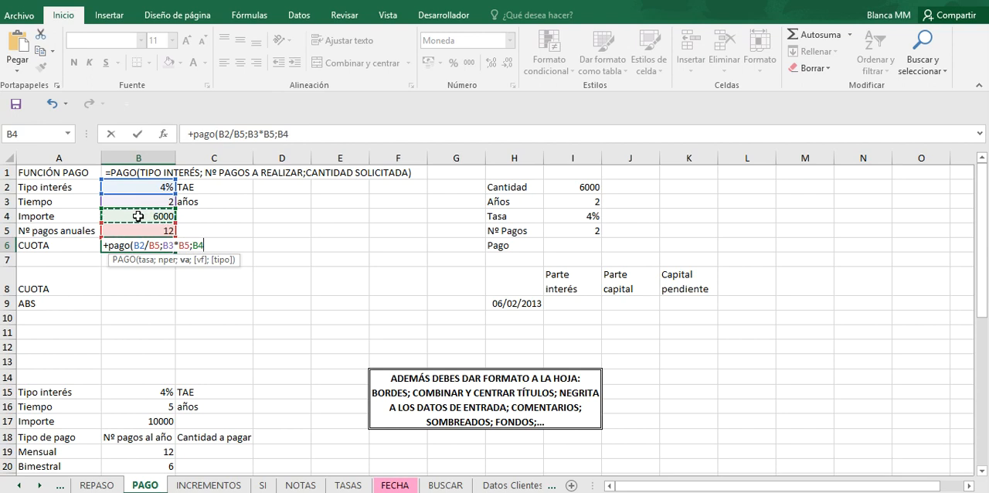
text())
key(Return)
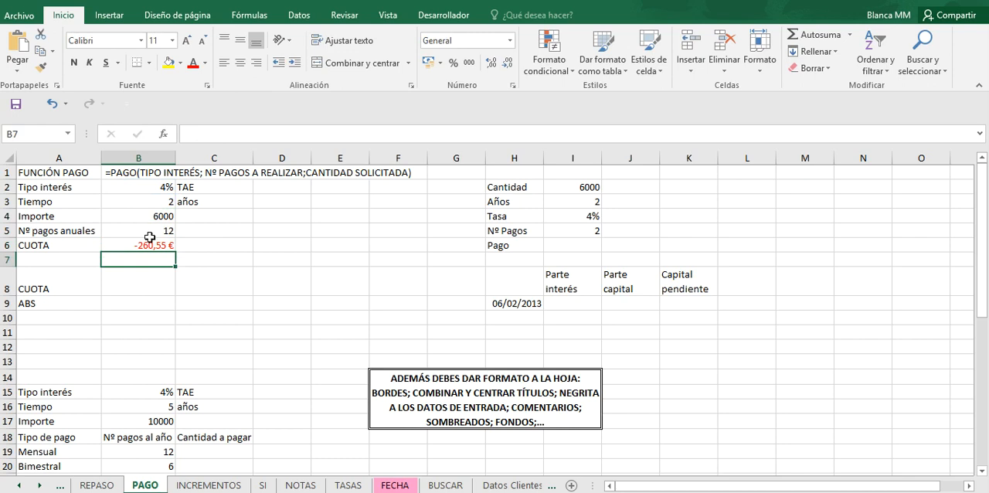
Step: Put a minus sign before the B4 argument in the PAGO formula in B6
click(153, 249)
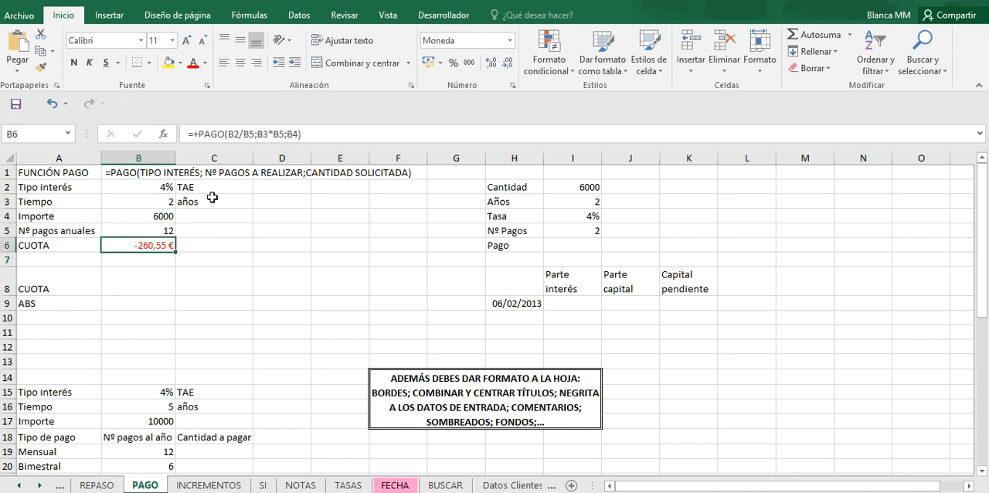
click(287, 133)
text(-)
key(Return)
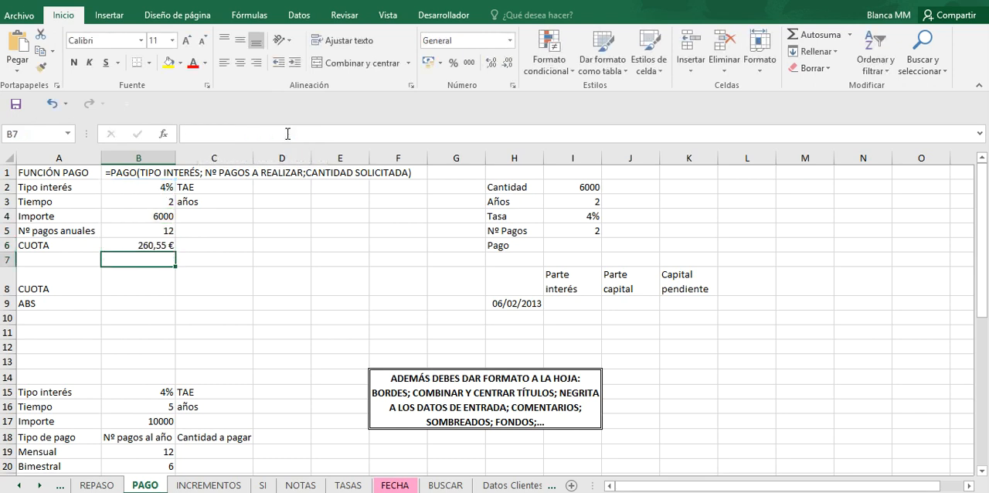
Step: Remove the minus sign before B4 in the B6 formula and wrap the PAGO function in ABS
click(155, 245)
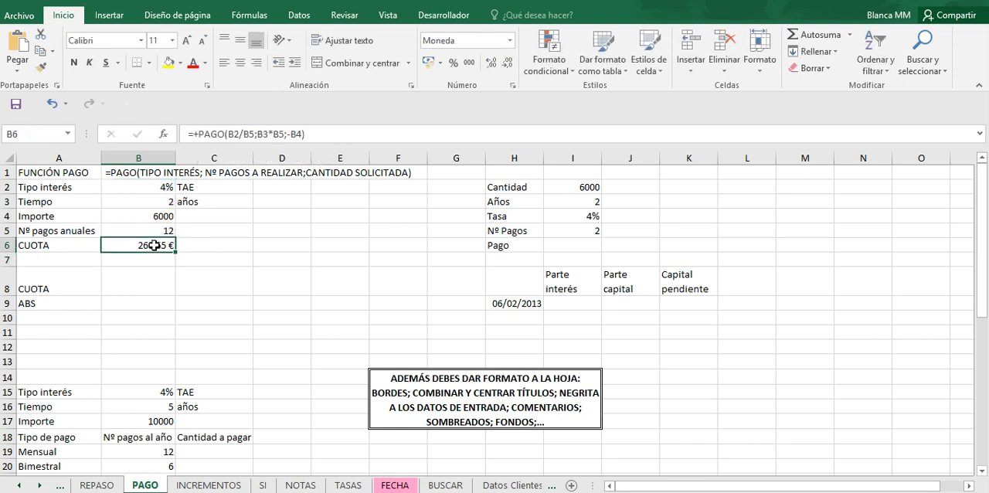
click(288, 133)
key(BackSpace)
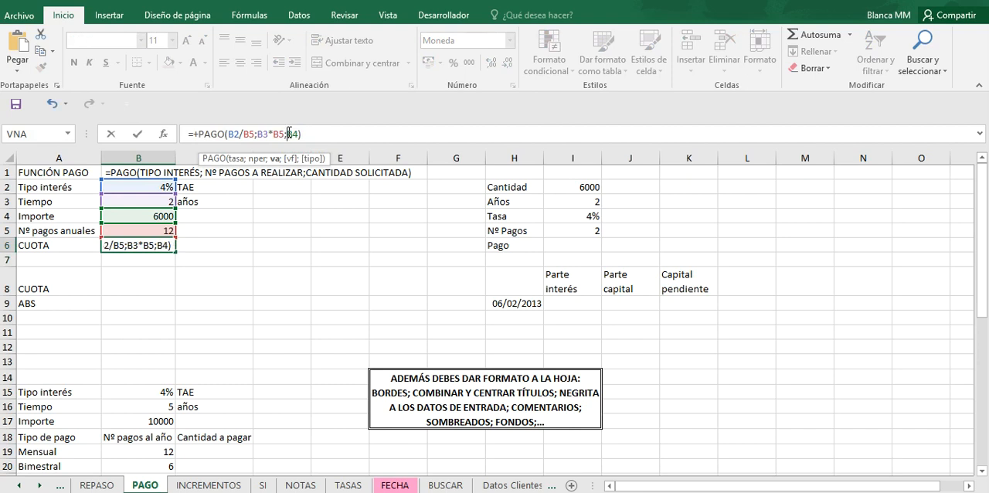
click(198, 134)
text(abs)
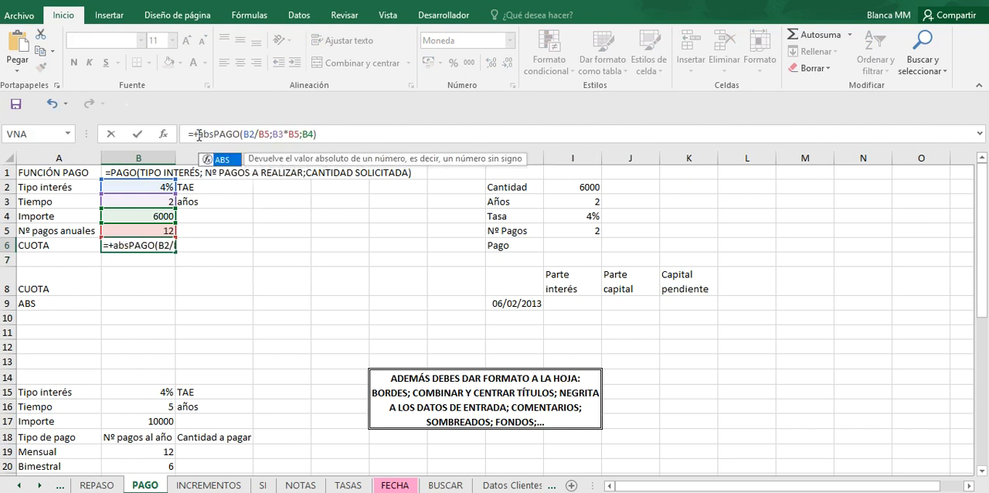
text(()
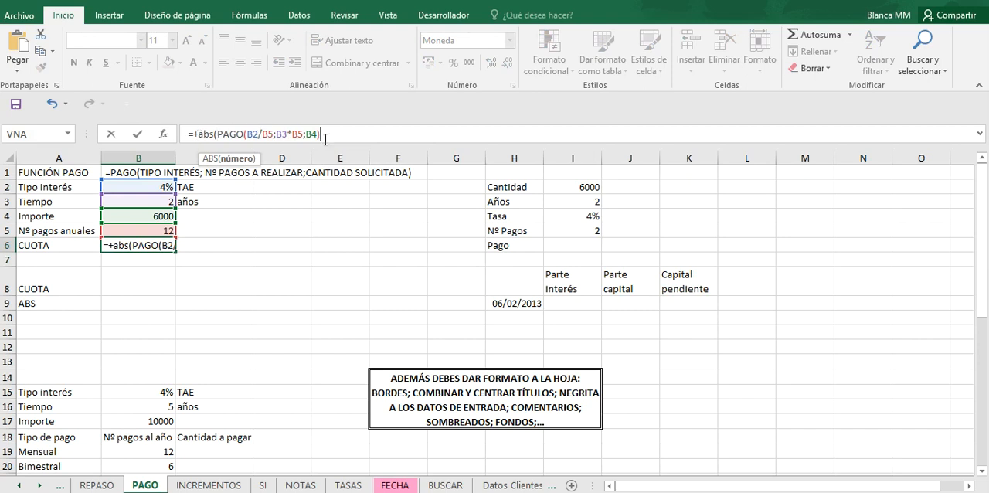
text())
key(Return)
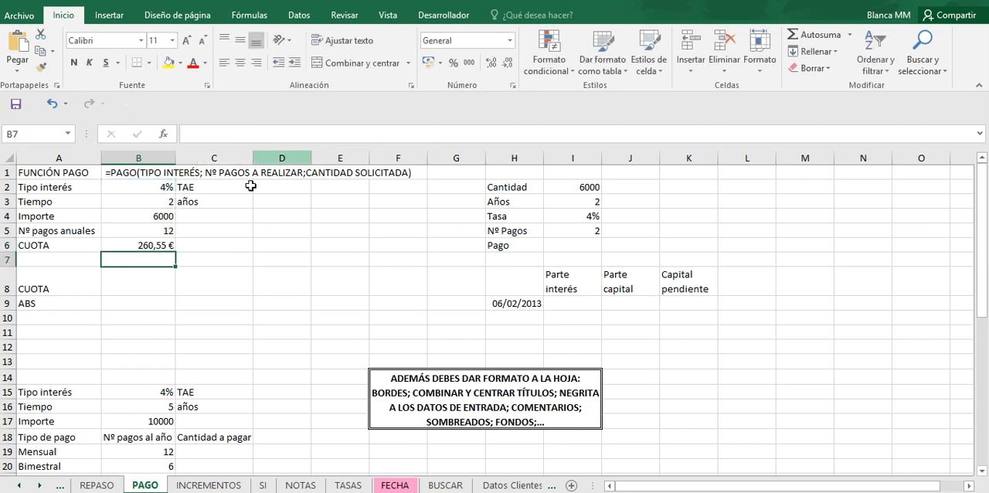
click(158, 244)
click(148, 269)
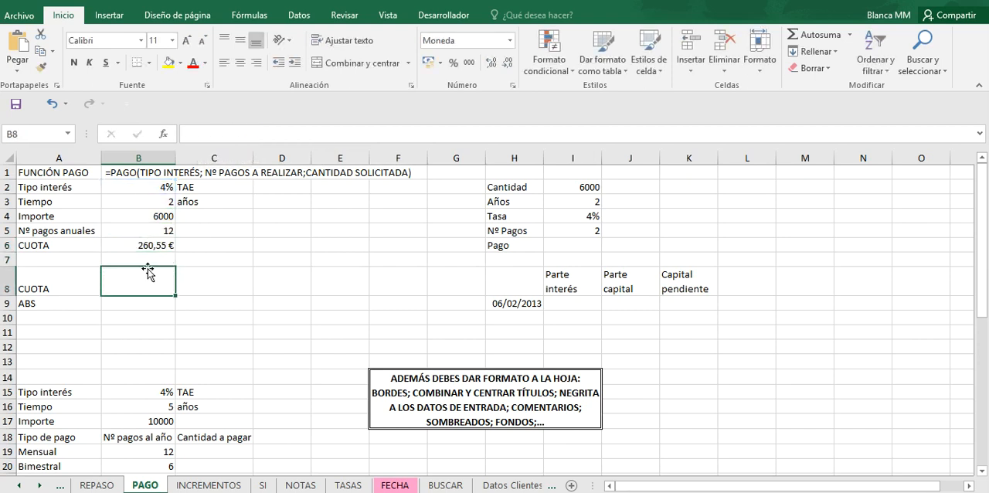
click(143, 243)
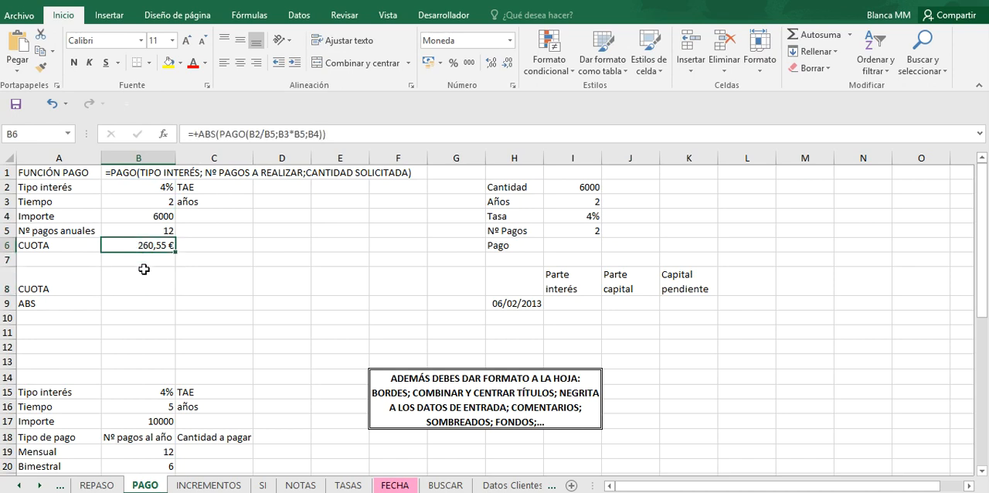
Step: Try 3, 4 and 2 in turn as the number of annual payments in cell B5
click(155, 232)
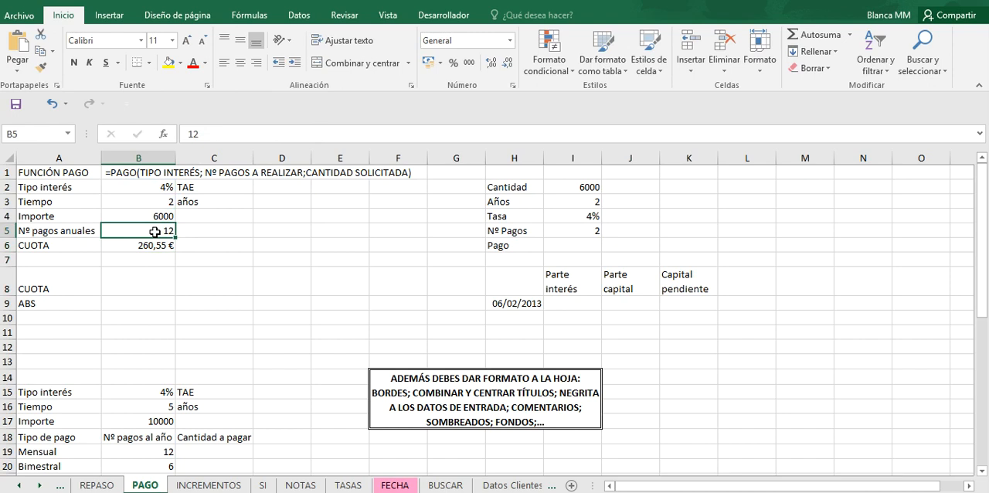
text(3)
key(Return)
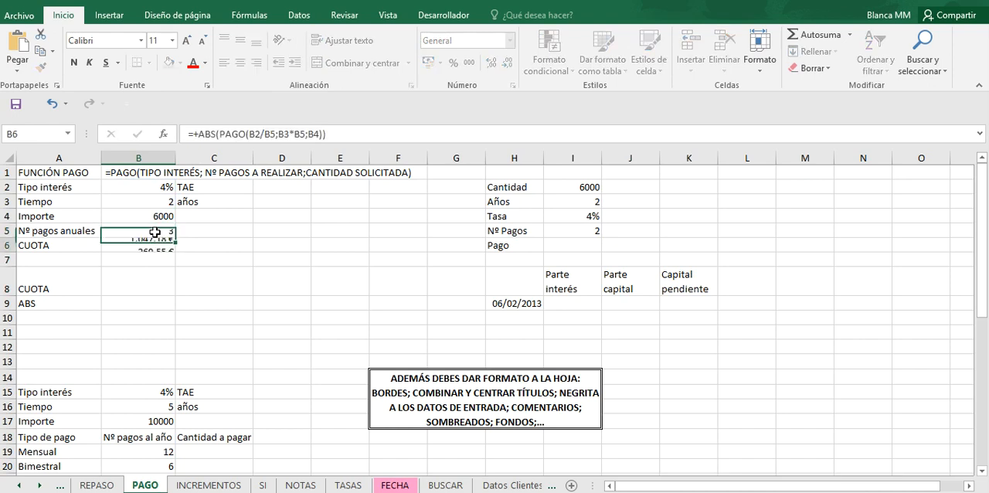
click(156, 232)
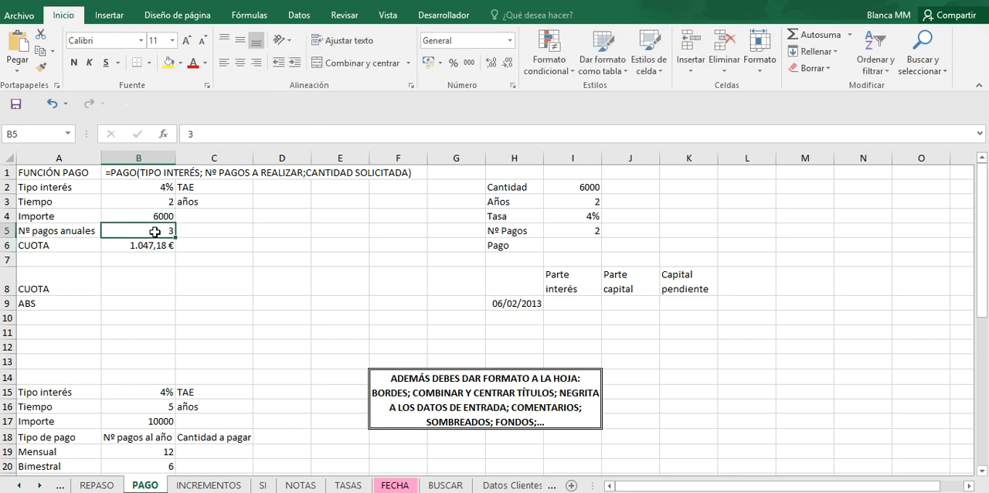
text(4)
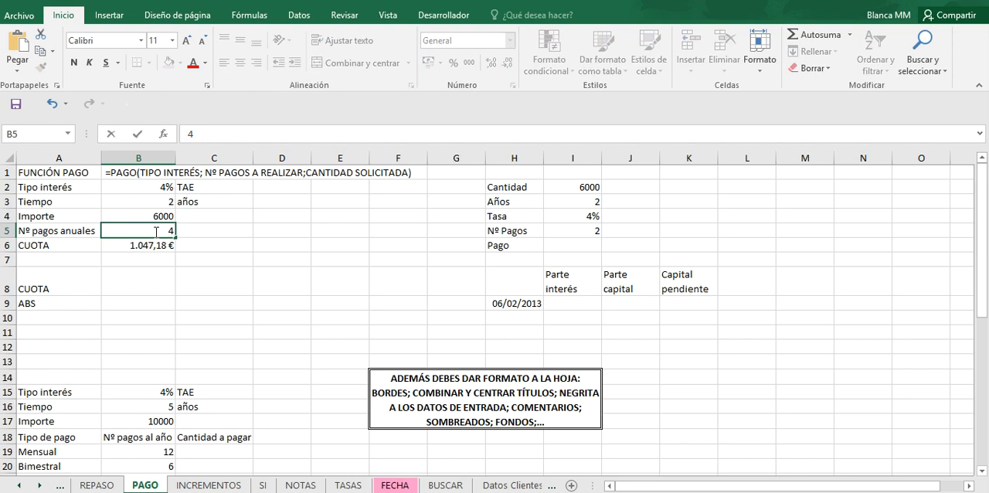
key(Return)
click(155, 232)
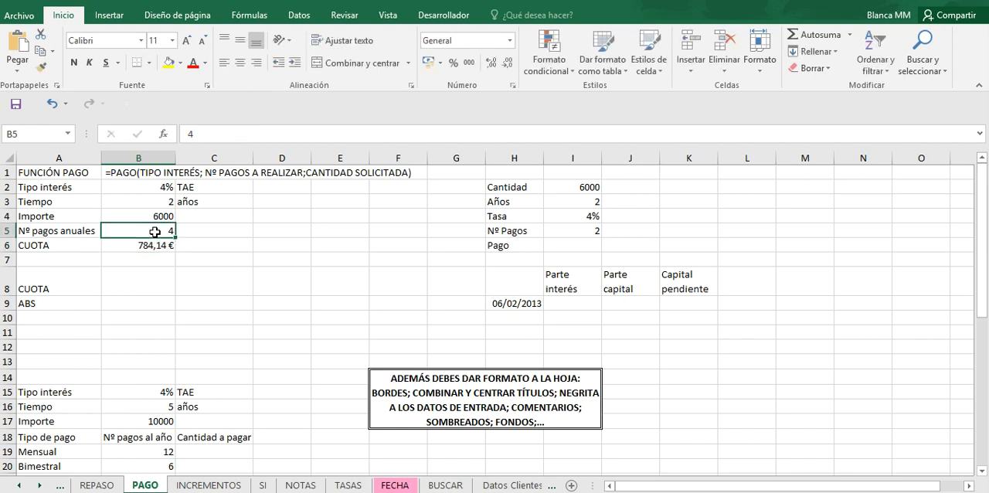
text(2)
key(Return)
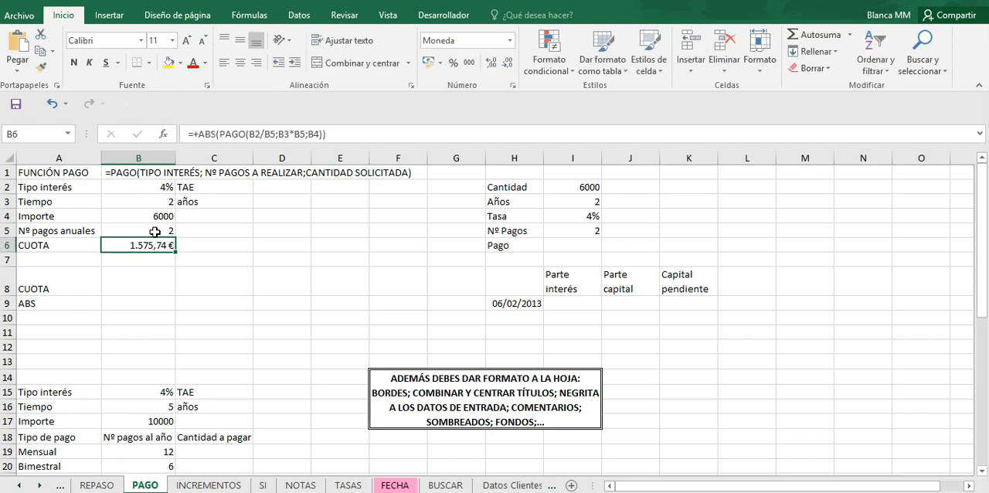
Step: Set the number of annual payments in cell B5 to 12
click(155, 232)
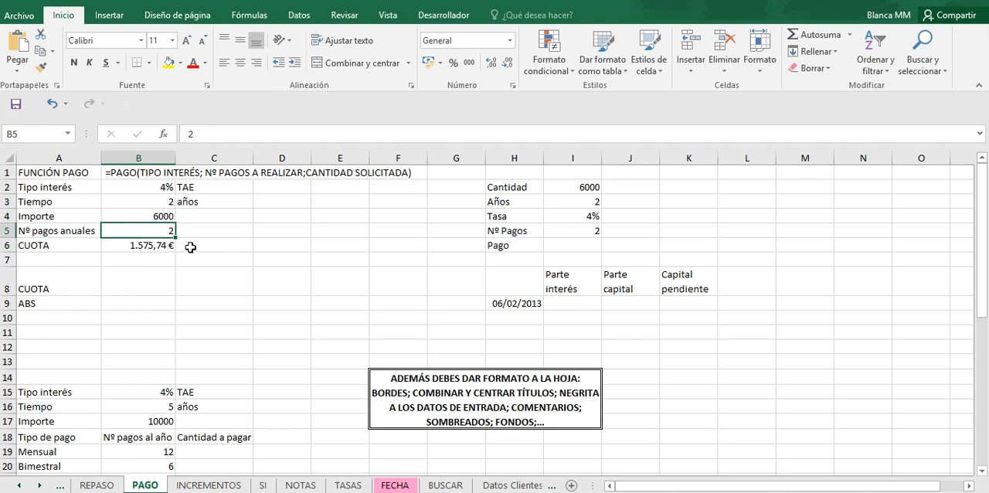
text(12)
key(Return)
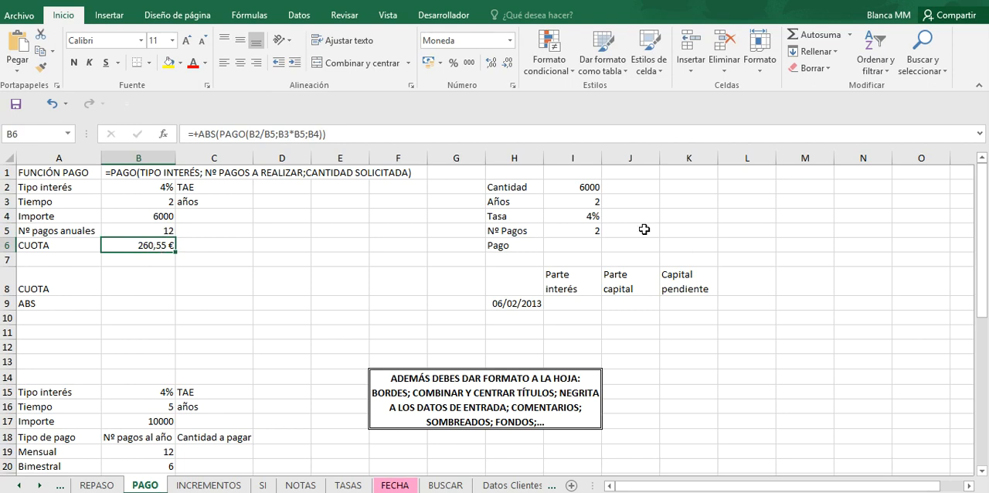
Step: Examine the other loan tables on the PAGO sheet: cell I6, the payment-type table and the interest-rate table, and the formula in B6
click(579, 245)
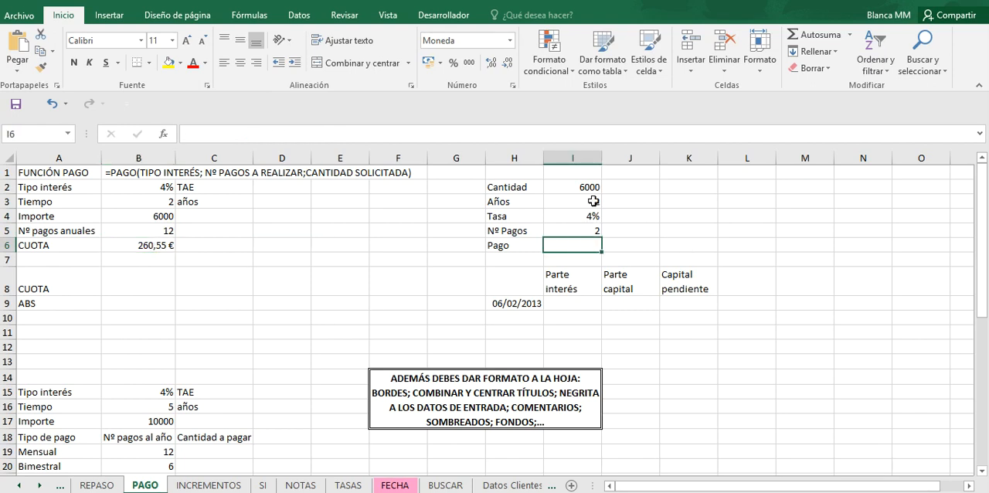
drag(981, 219, 982, 288)
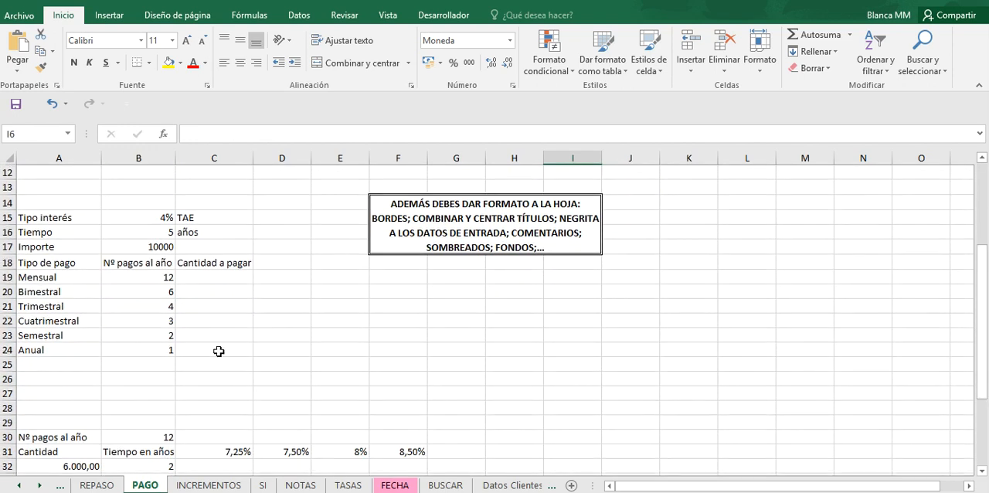
click(221, 278)
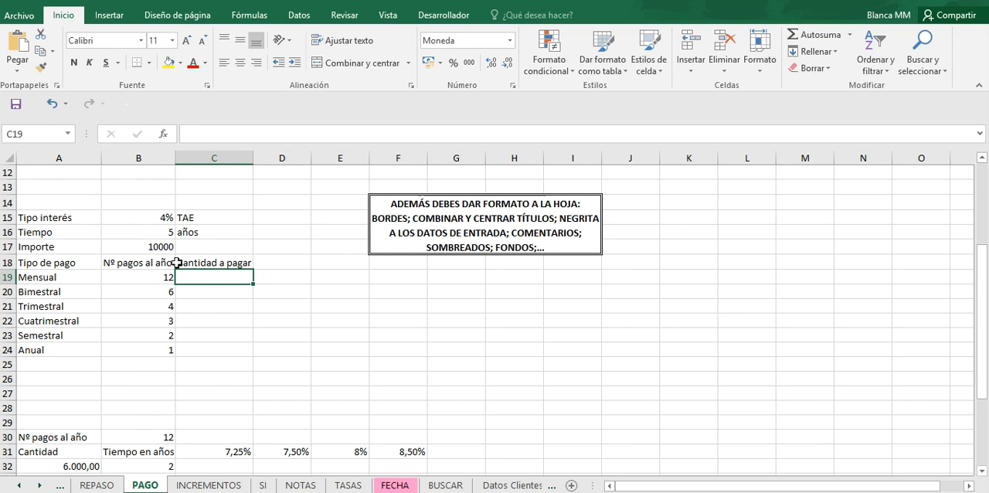
drag(980, 286, 988, 376)
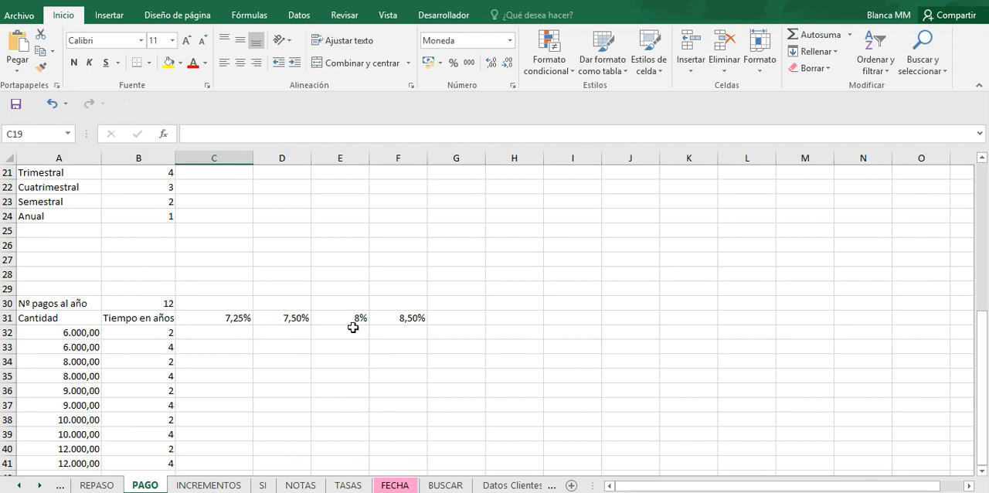
click(162, 304)
drag(983, 401, 984, 269)
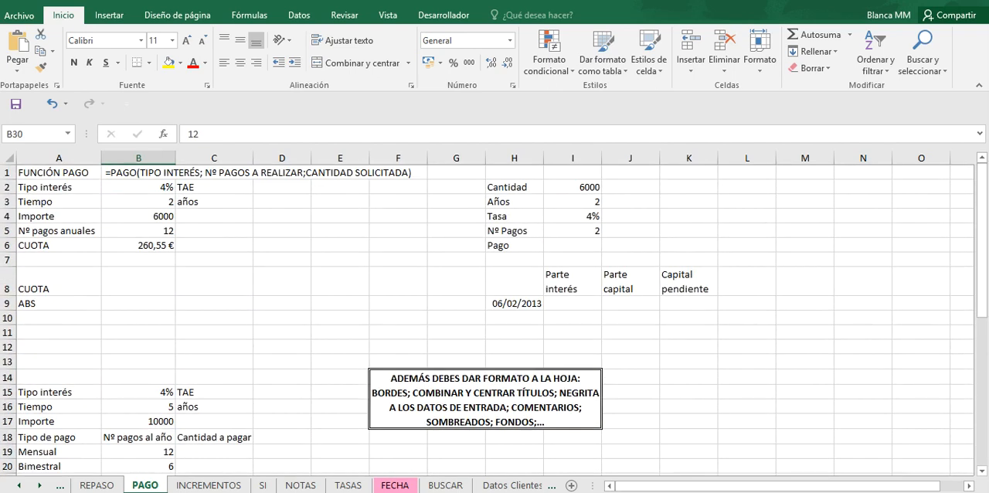
click(168, 246)
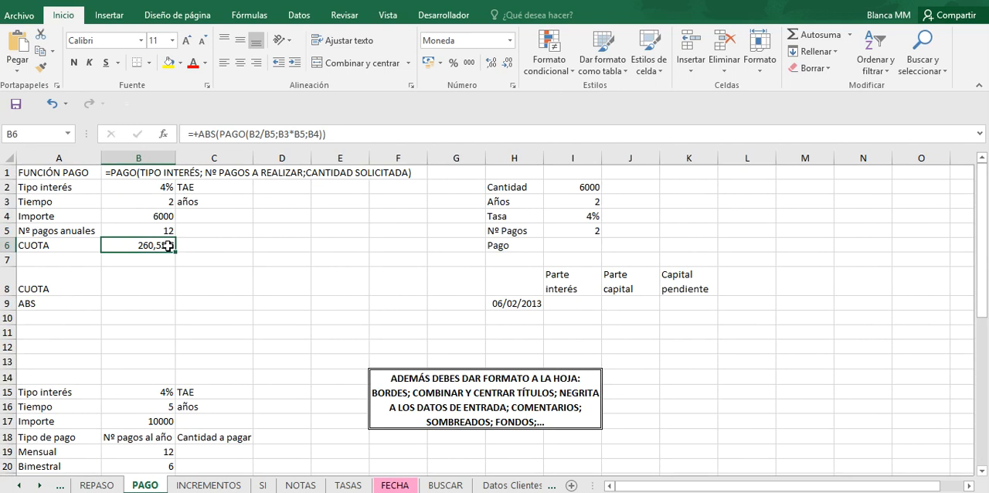
Step: Go to the PRESTAMO FRANCES sheet and widen column A slightly
click(555, 487)
click(553, 487)
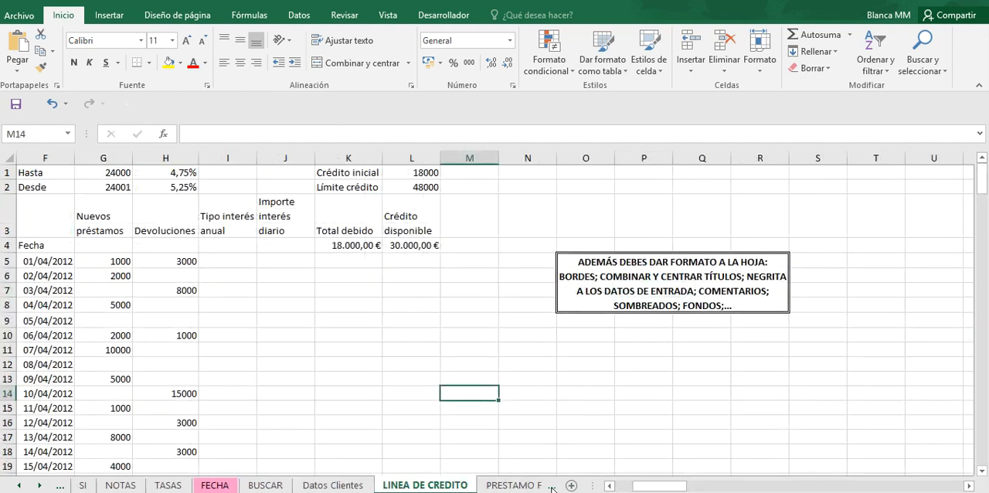
click(552, 487)
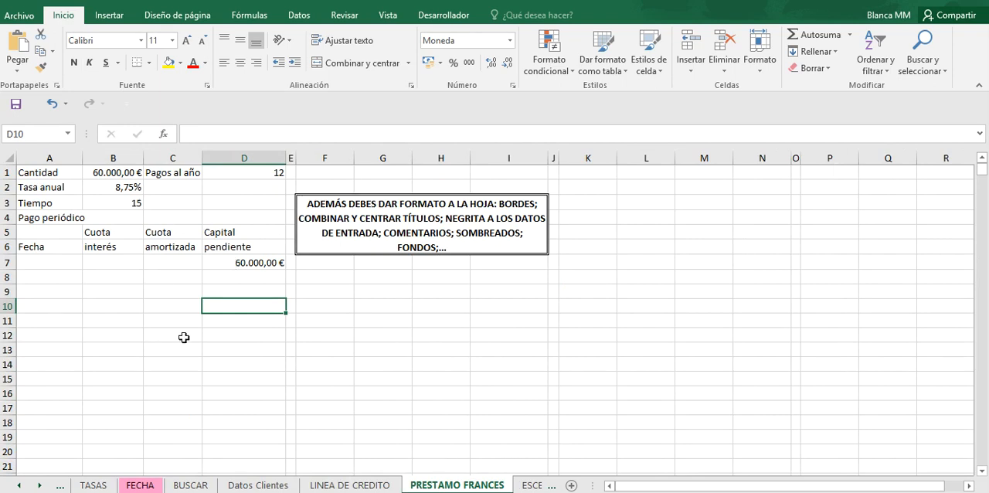
drag(83, 158, 99, 158)
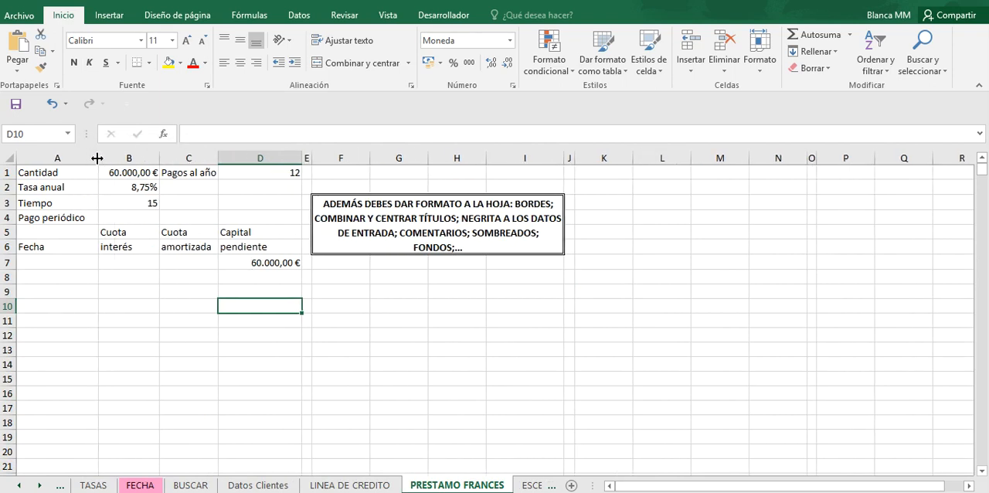
Step: Start a PAGO formula in cell B4 with B2/D1 as the rate and B3*D1 as the number of periods
click(140, 218)
double_click(141, 219)
text(+pago)
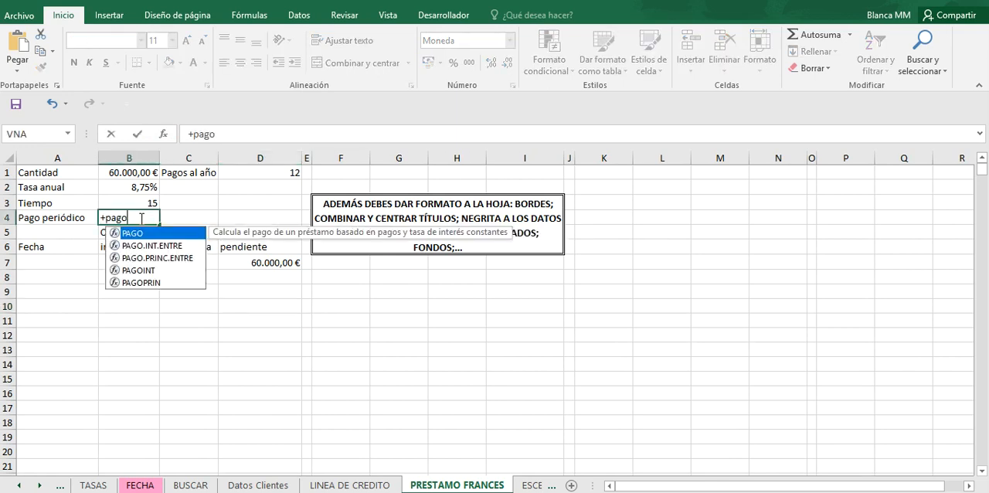
text(()
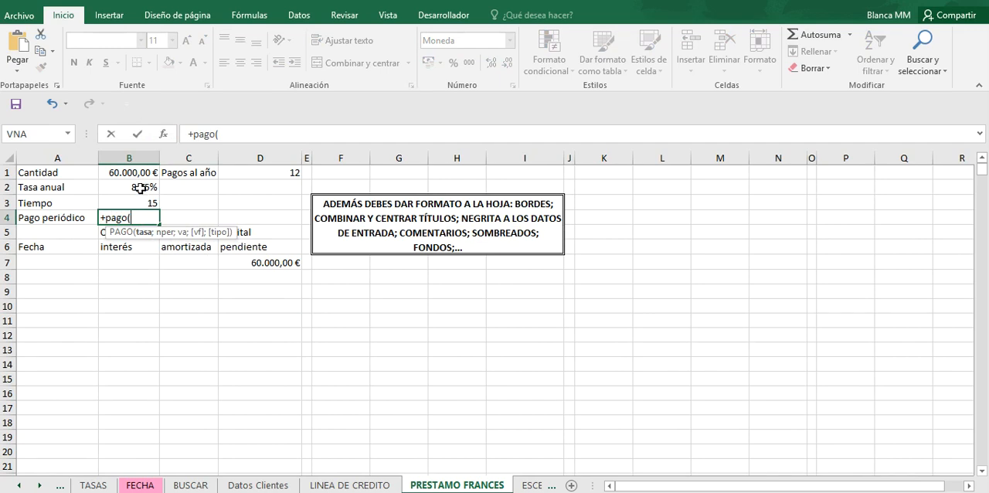
click(139, 188)
text(/)
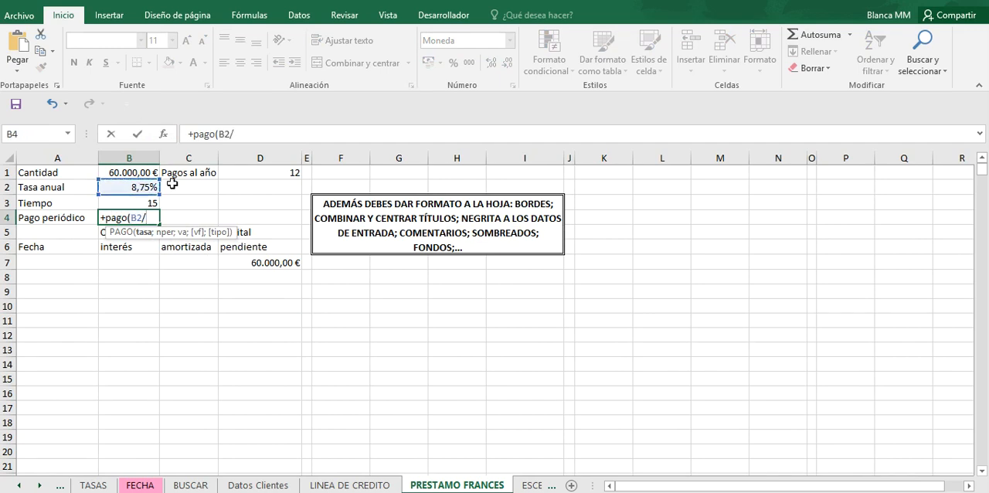
click(253, 174)
text(;)
click(131, 203)
text(*)
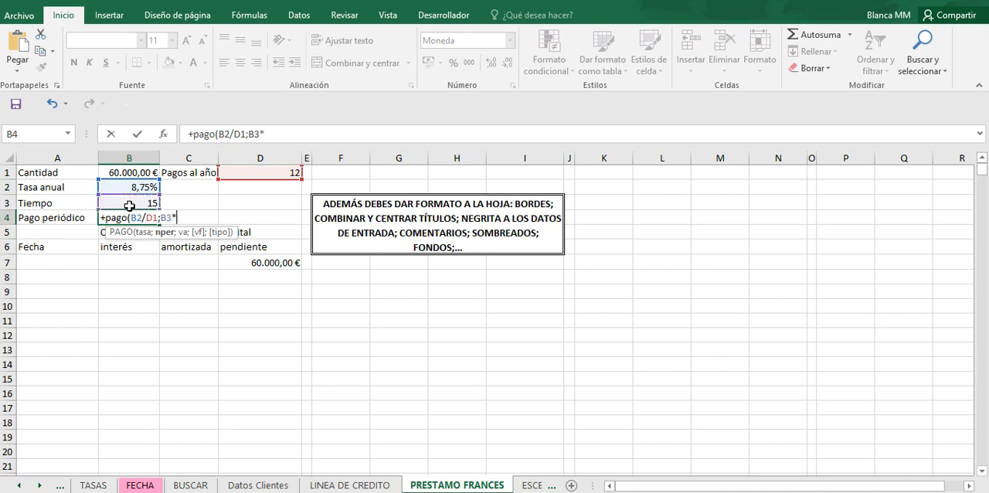
click(245, 171)
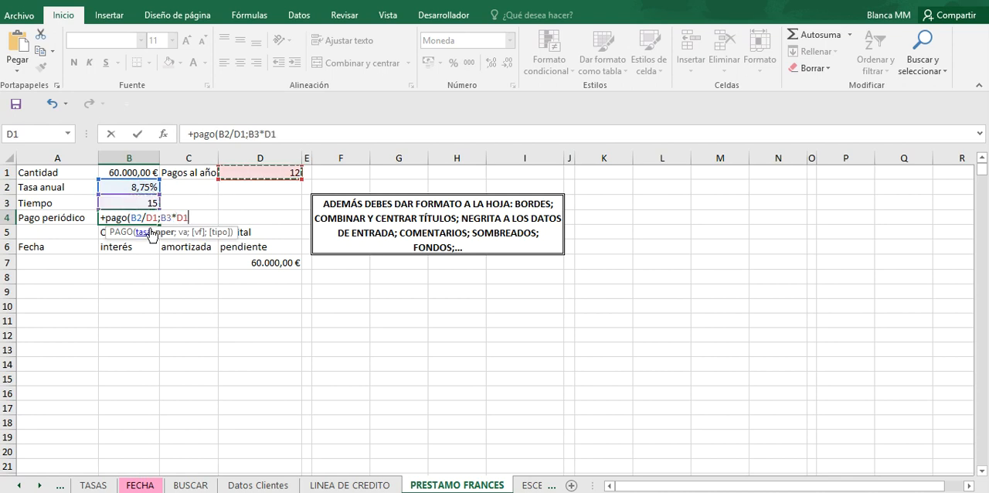
text(;)
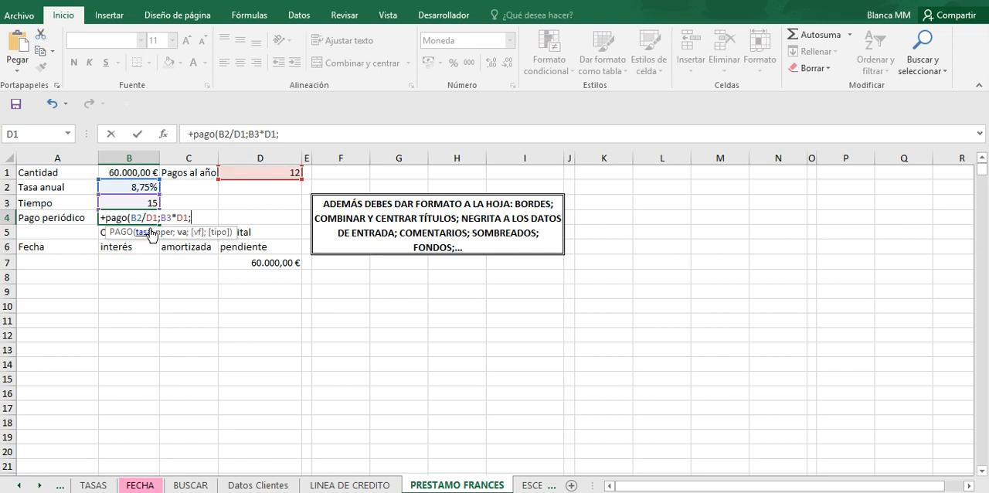
Step: Complete the PAGO formula in B4 with the loan amount as -B1
click(133, 172)
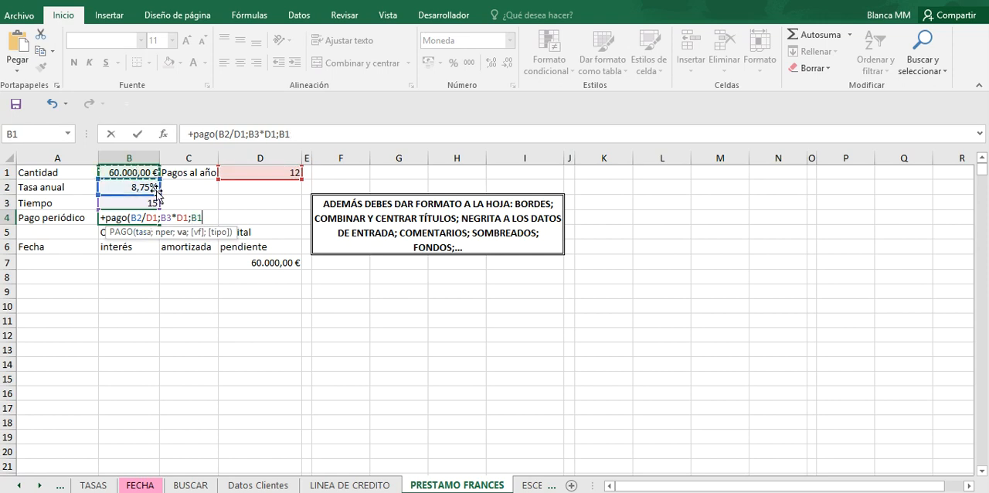
click(191, 220)
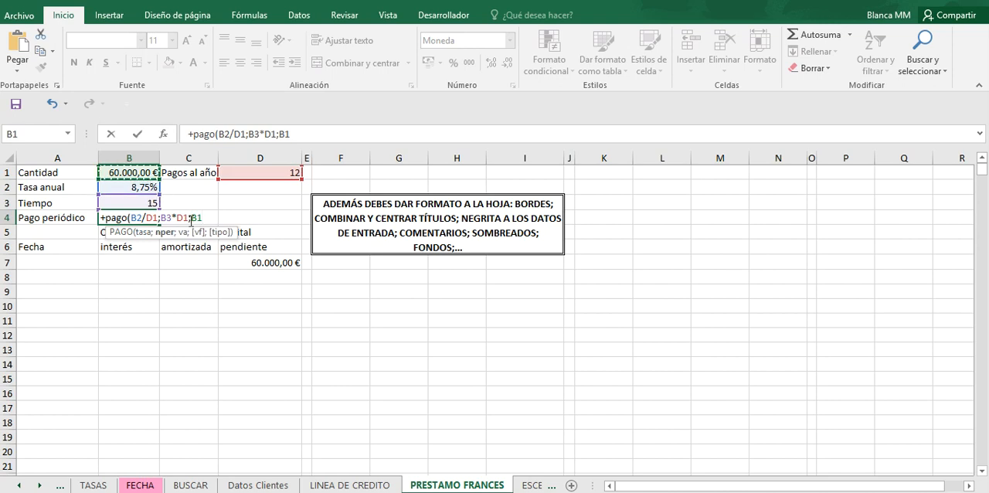
click(192, 217)
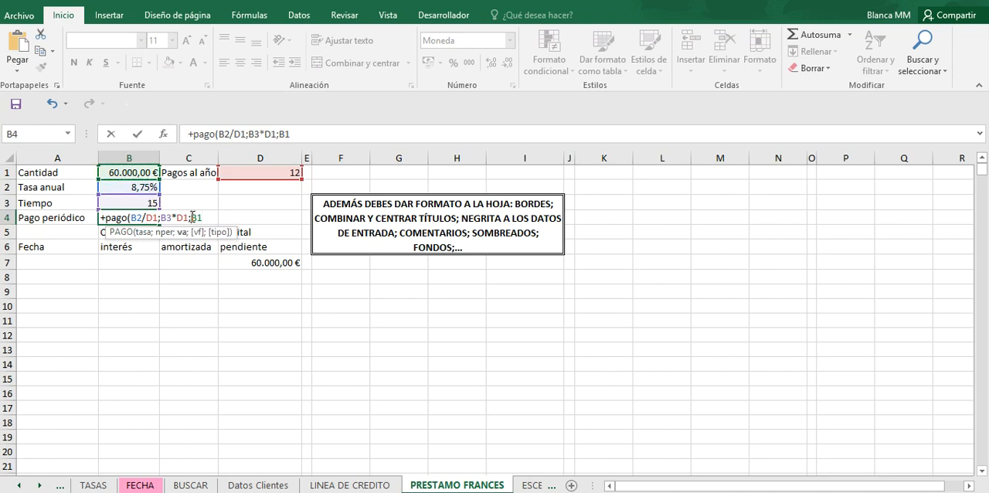
text(-B1))
key(Return)
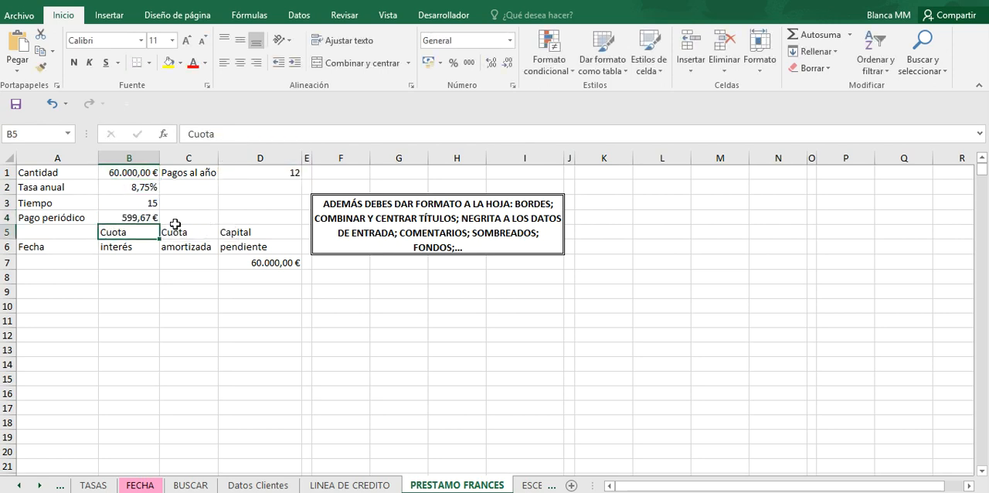
Step: Review the periodic payment formula in B4 and the row 8 cells for interest, amortized amount and outstanding capital
click(128, 217)
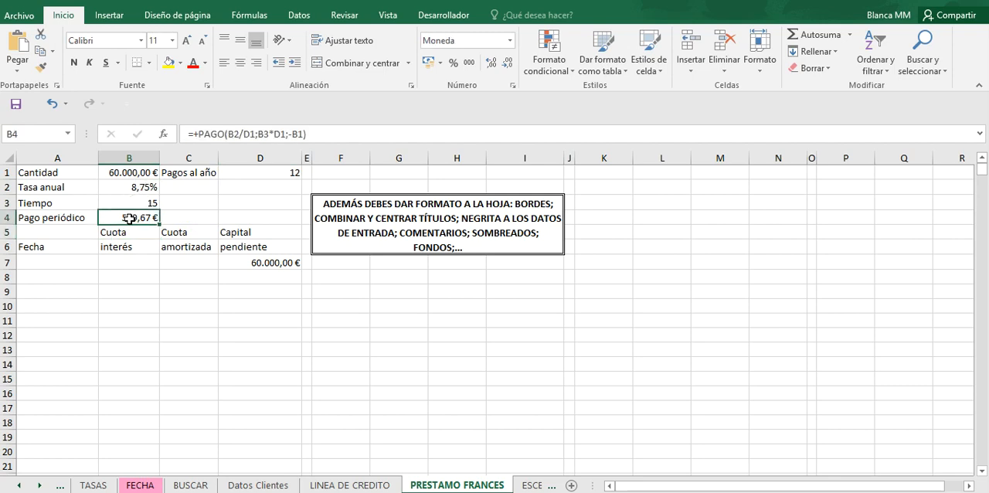
click(120, 275)
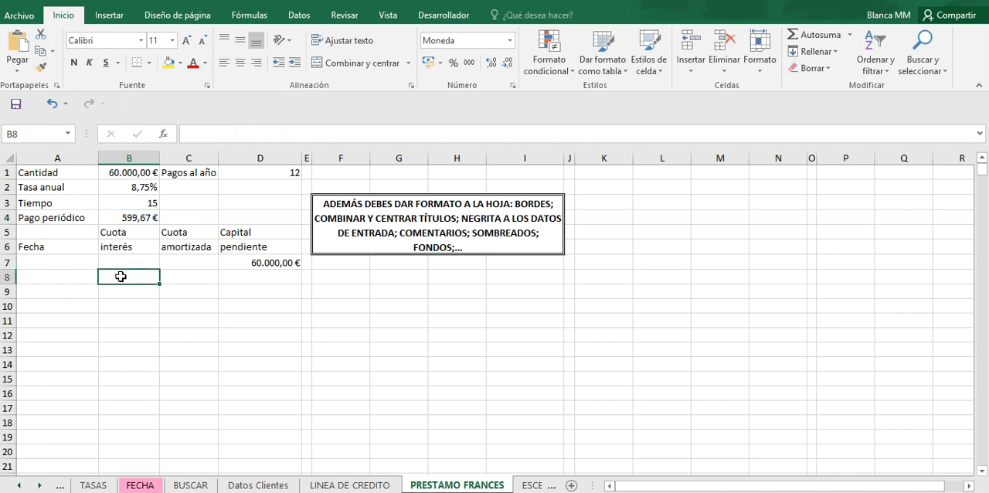
click(127, 218)
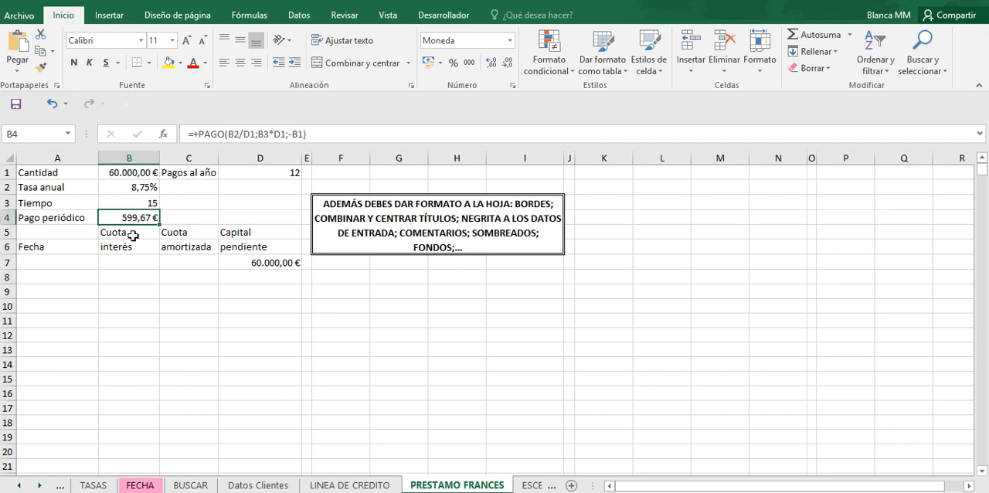
click(180, 278)
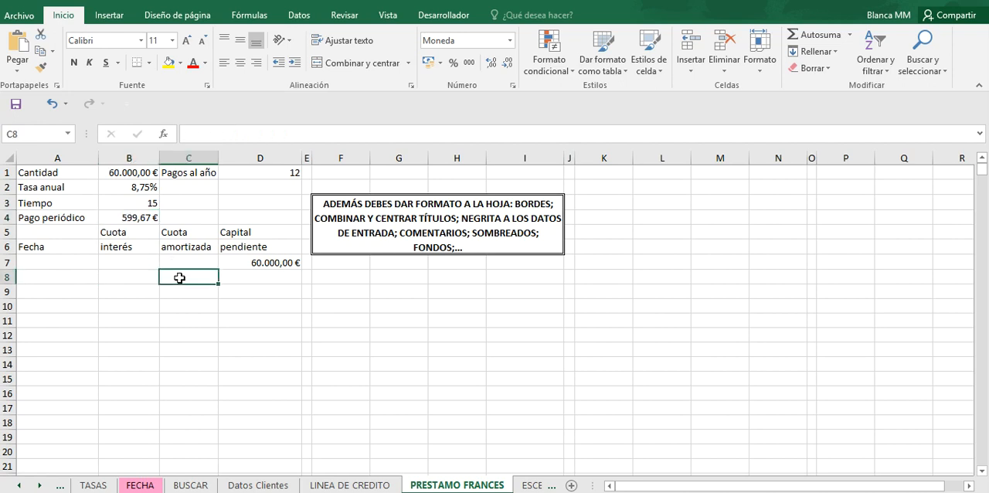
click(237, 279)
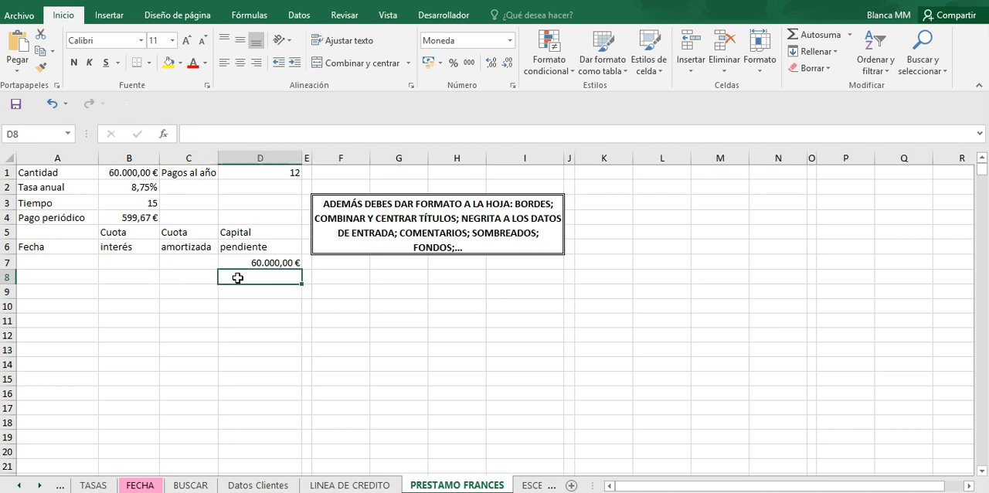
click(132, 275)
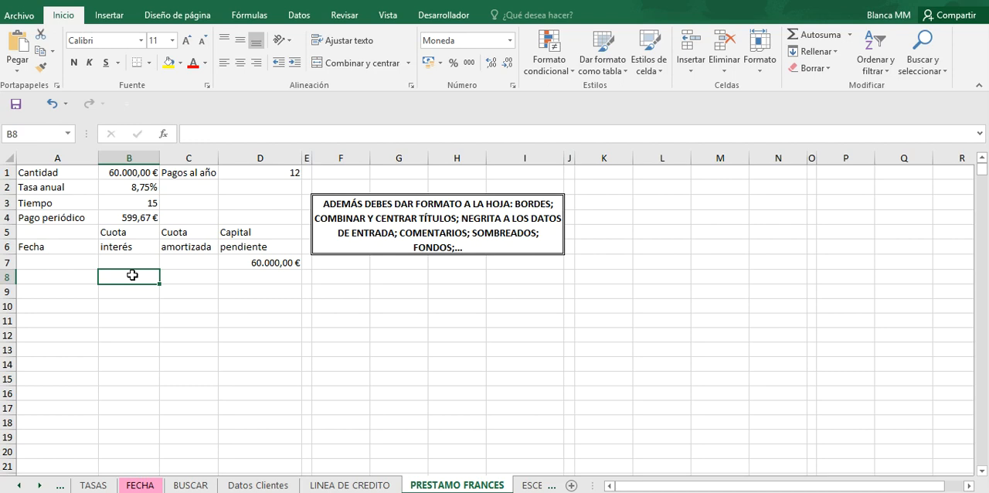
click(142, 218)
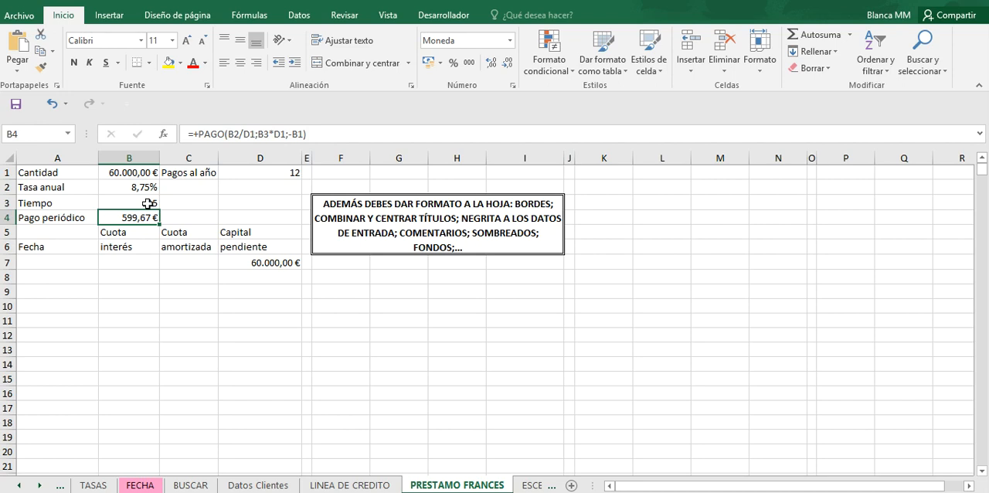
Step: Set the loan time in B3 to 5 and the loan amount in B1 to 10000
click(148, 203)
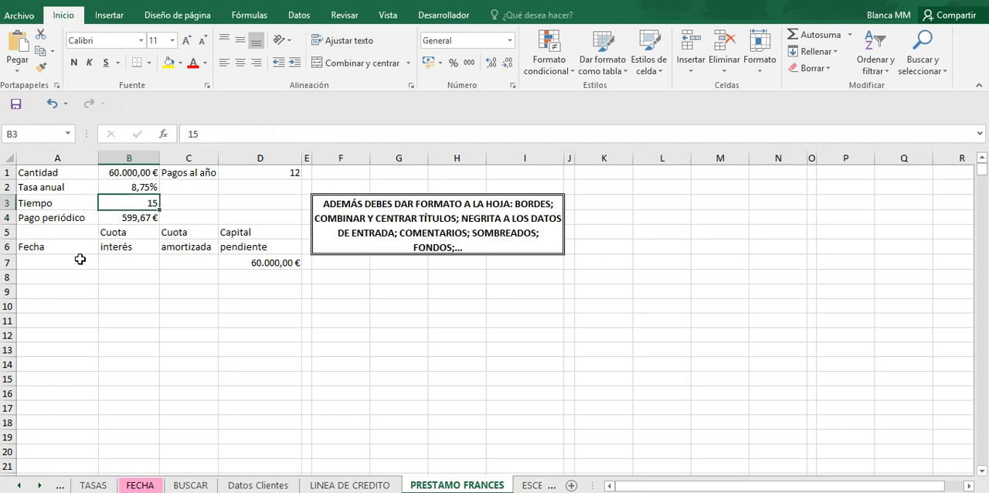
text(5)
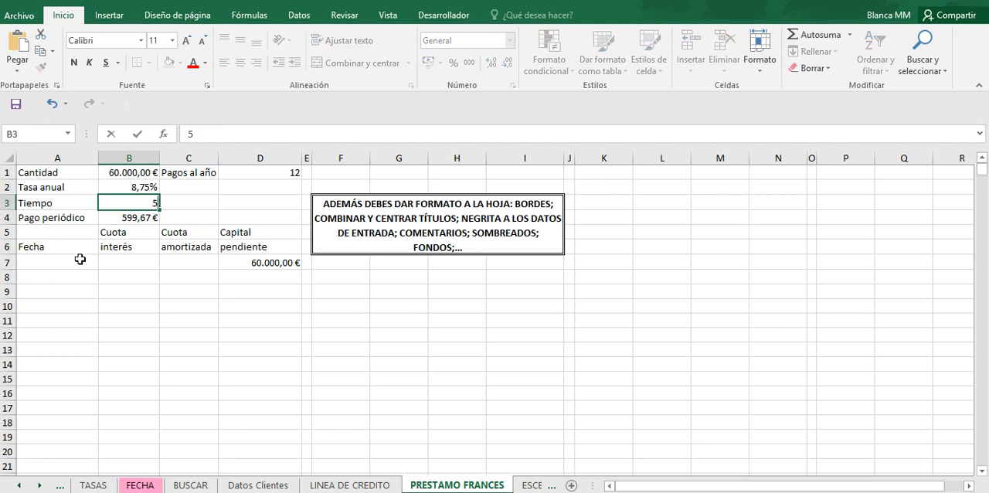
key(Return)
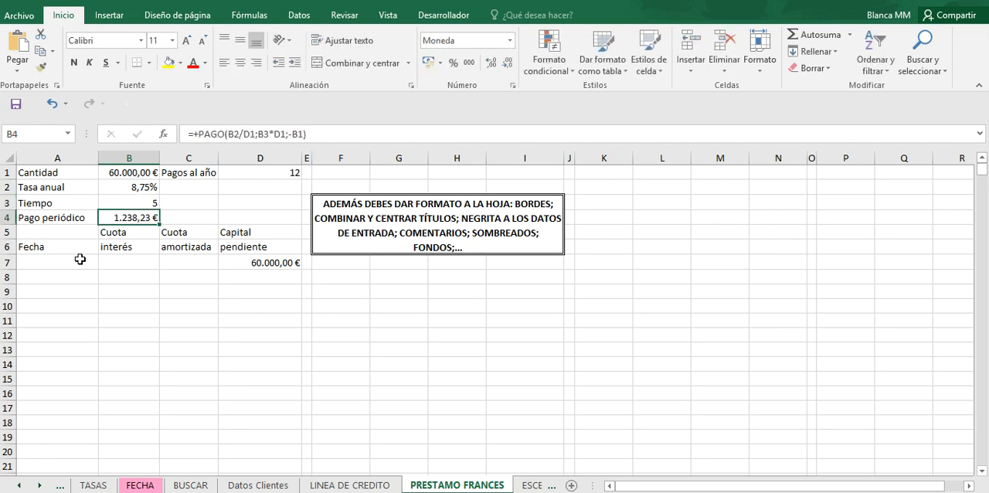
click(121, 173)
text(10000)
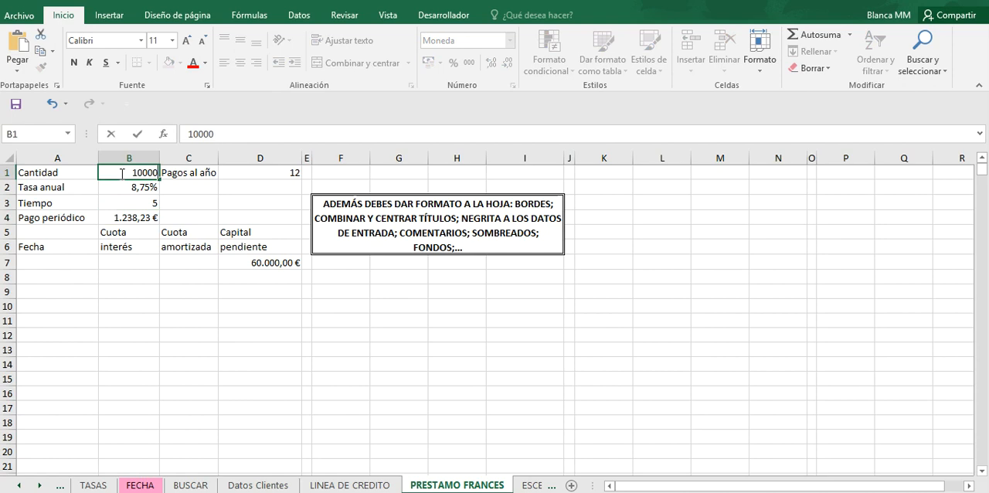
key(Return)
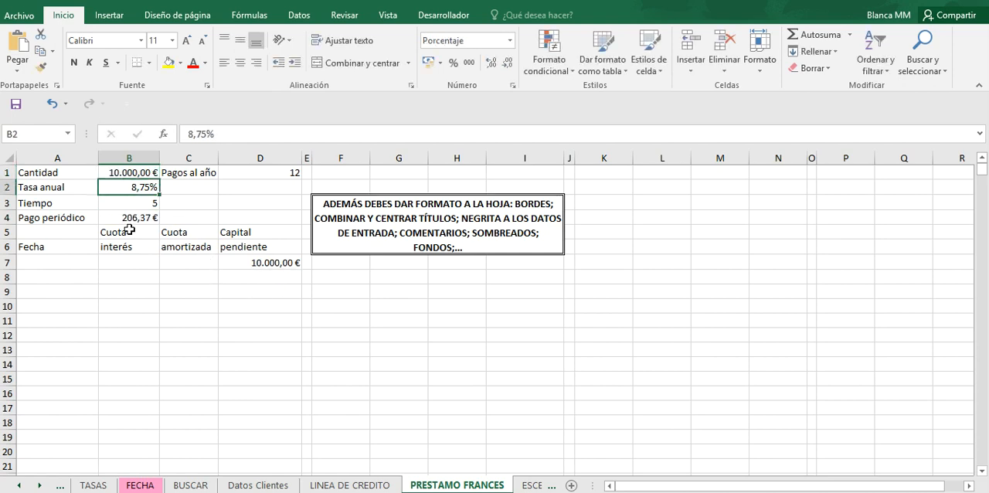
Step: Enter the current date in cell A7 under Fecha with the formula +HOY()
click(63, 264)
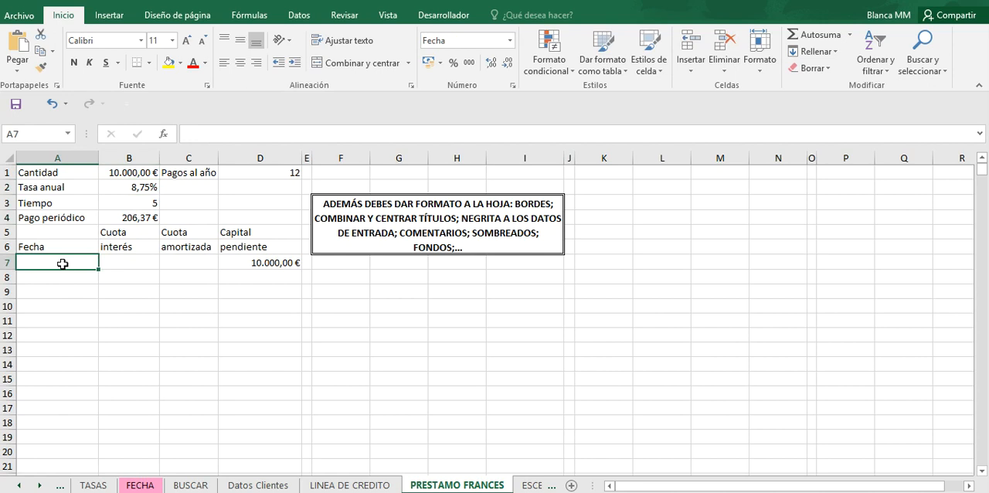
text(+hoy)
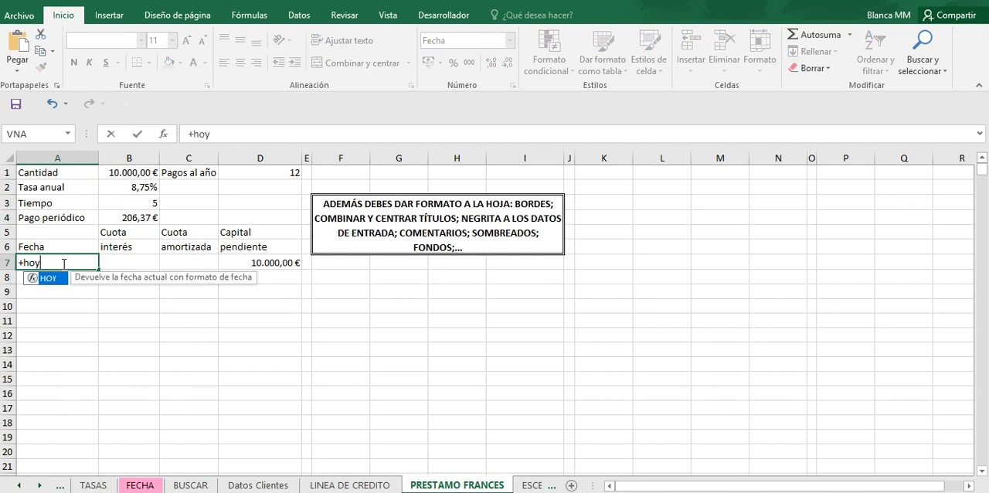
text(())
key(Return)
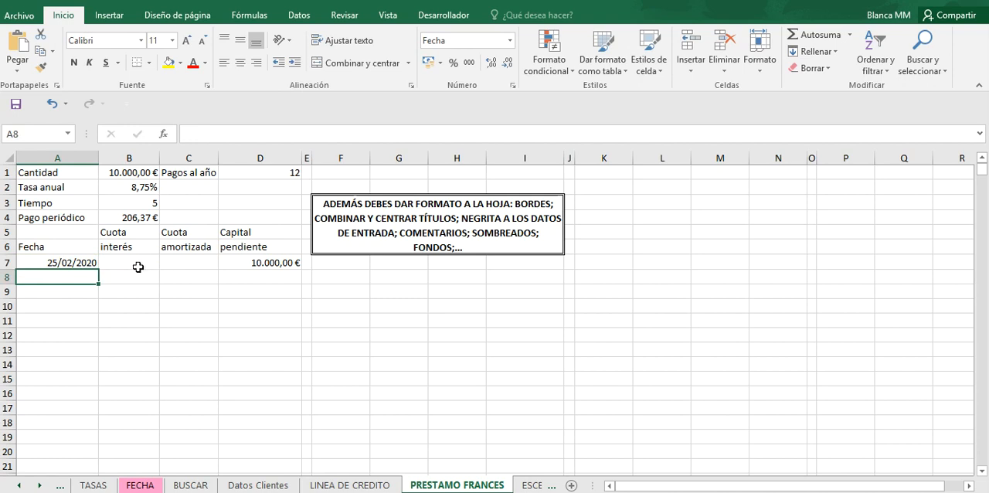
click(75, 263)
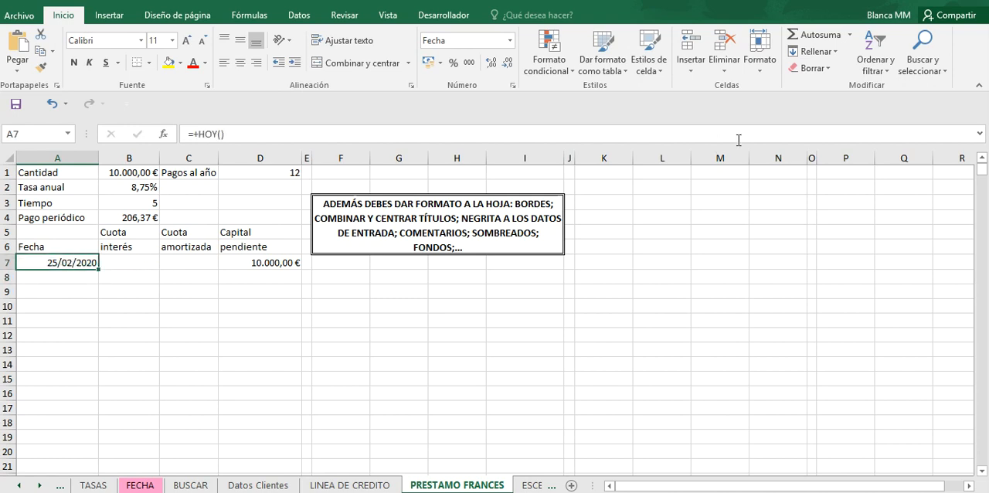
Step: Try to fill column A downward from A7 with a chronological series in one-month increments, using 2025 as the limit
click(816, 51)
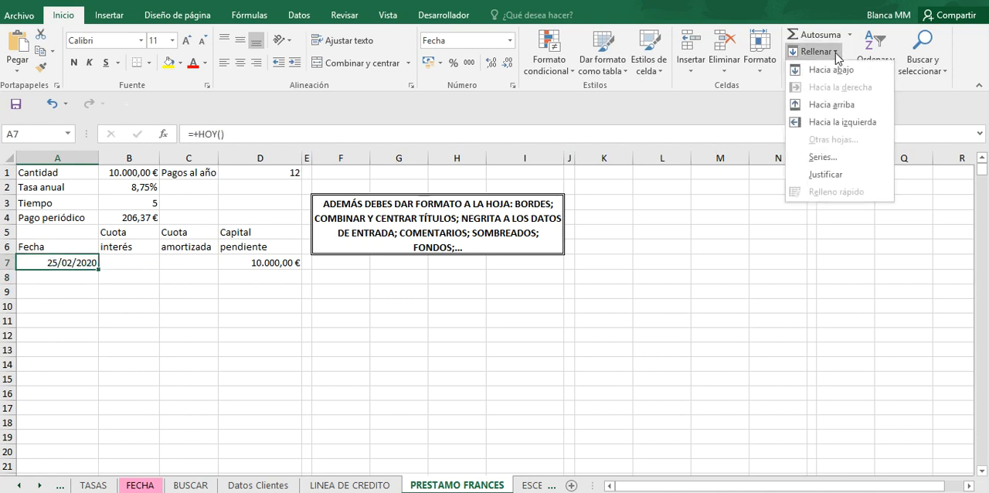
click(823, 157)
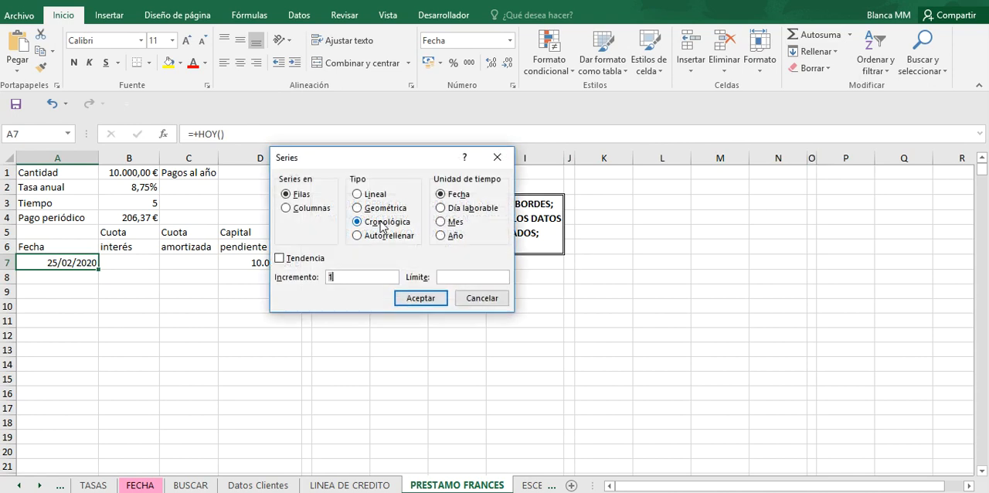
click(318, 210)
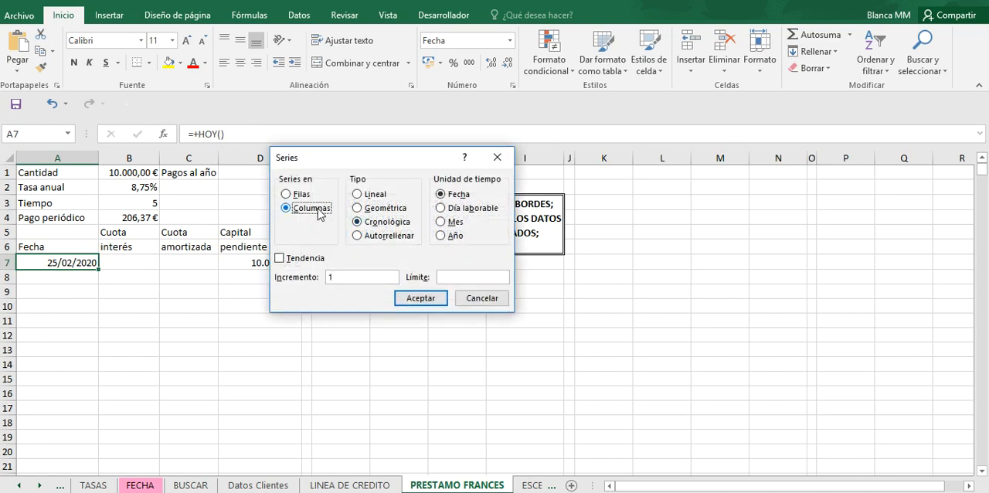
click(442, 223)
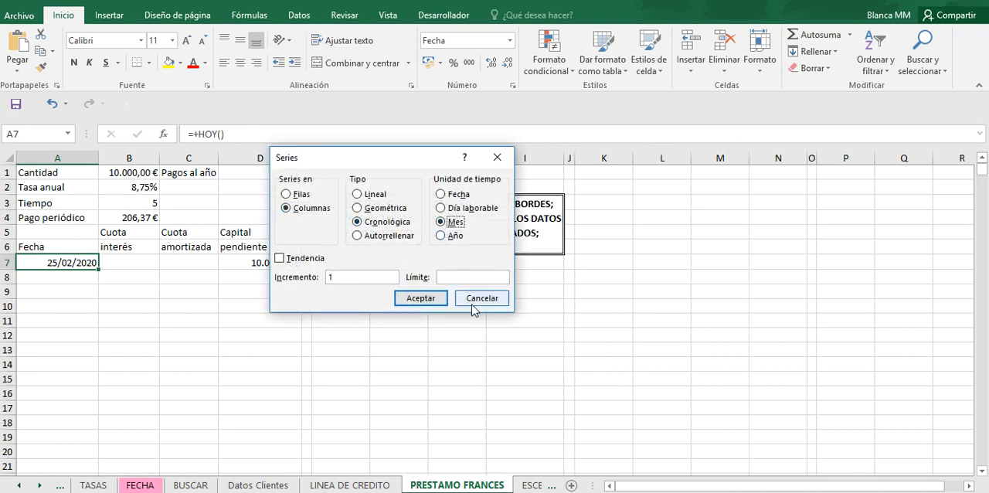
click(460, 279)
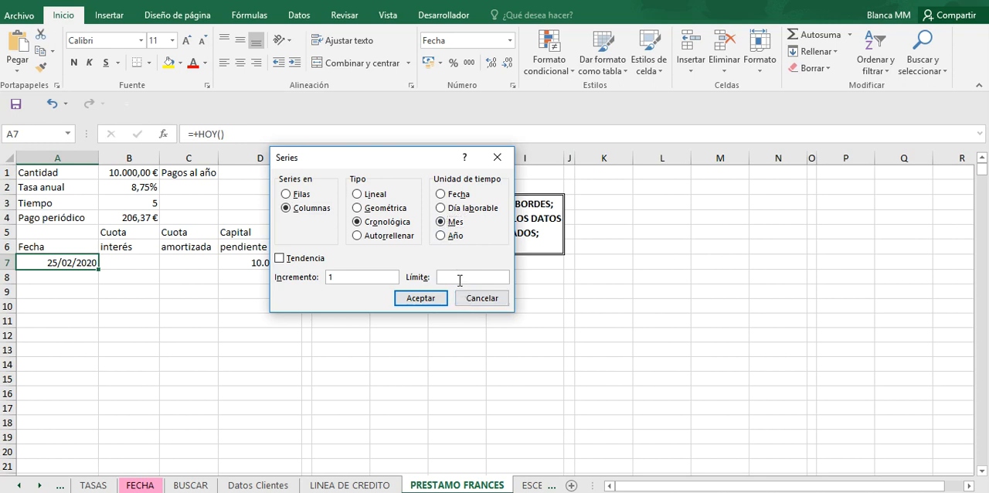
text(2025)
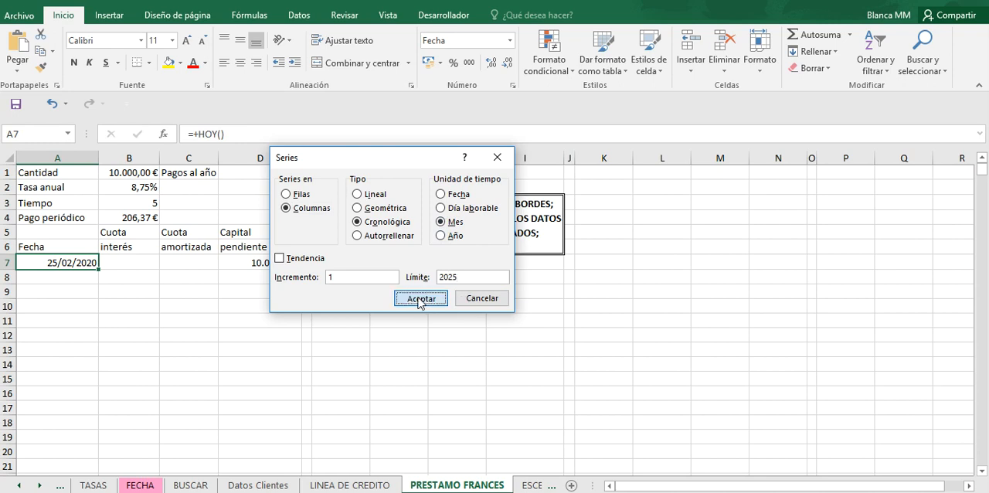
click(420, 299)
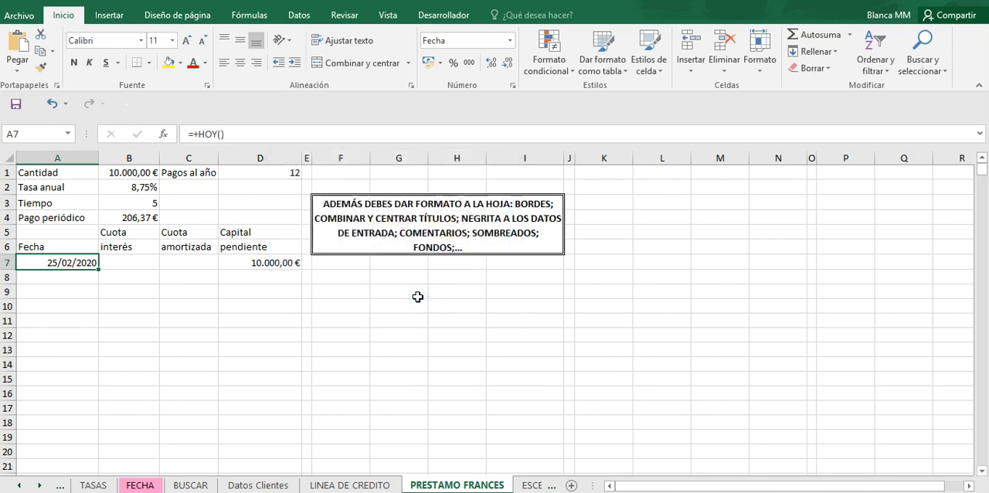
double_click(80, 262)
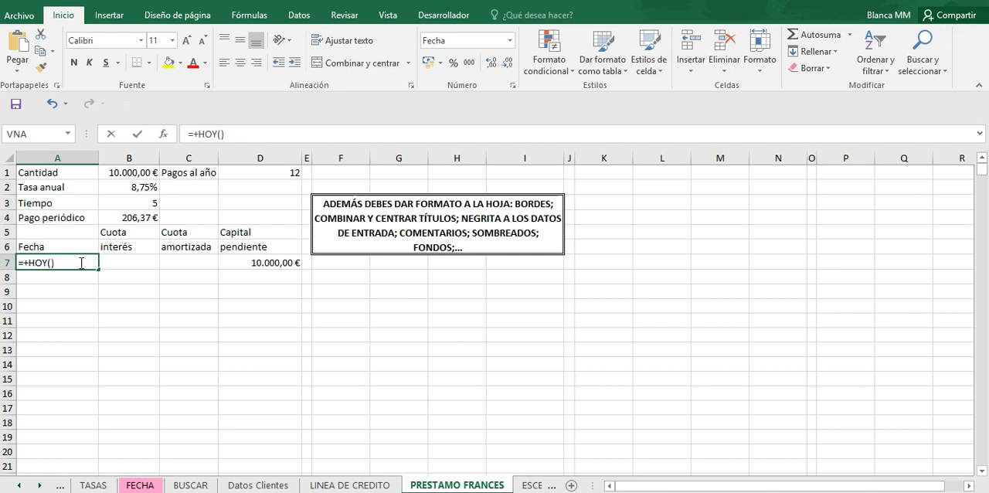
key(Return)
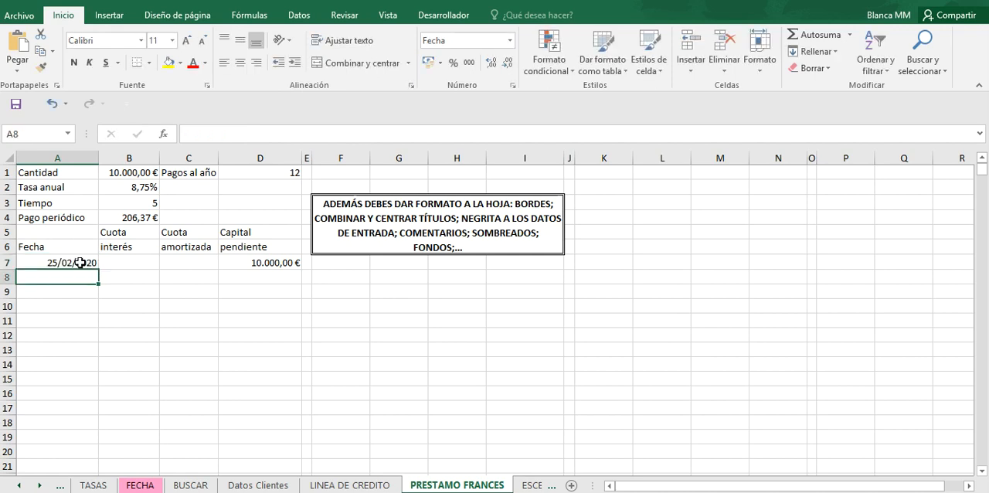
Step: Fill column A downward from A7 with a chronological series by month, increment 1, up to the limit 25/02/2025
click(80, 262)
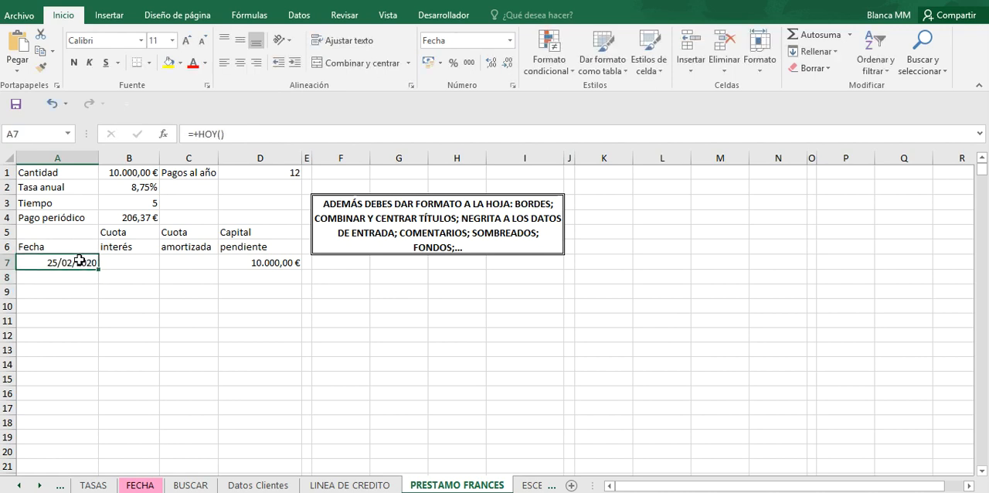
click(836, 52)
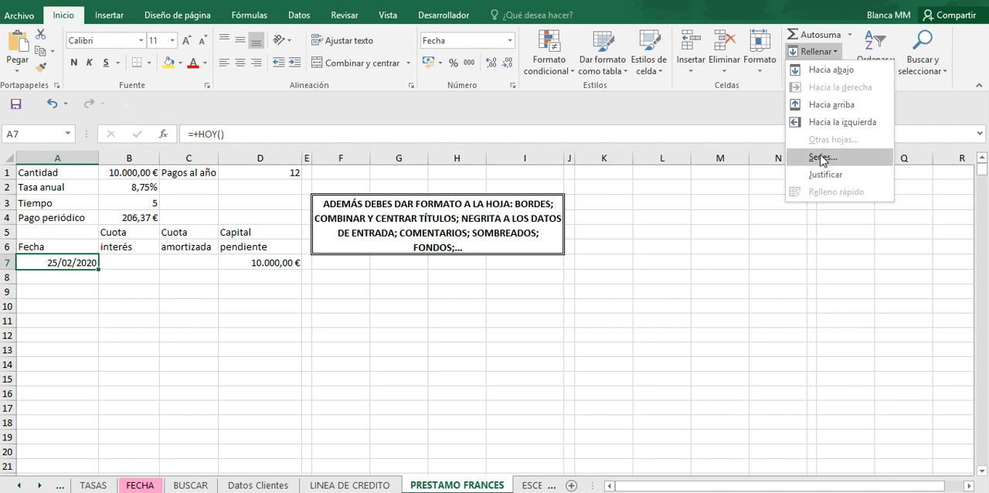
click(823, 157)
click(314, 209)
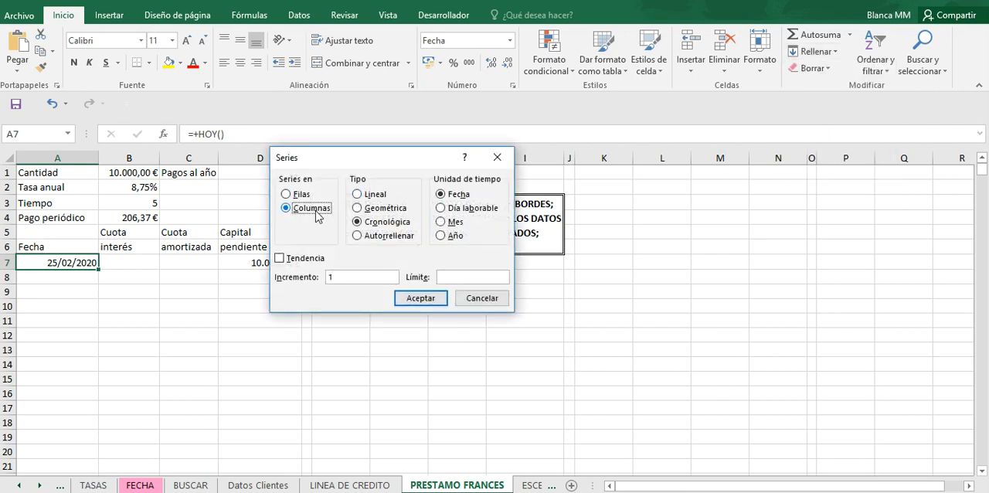
click(445, 223)
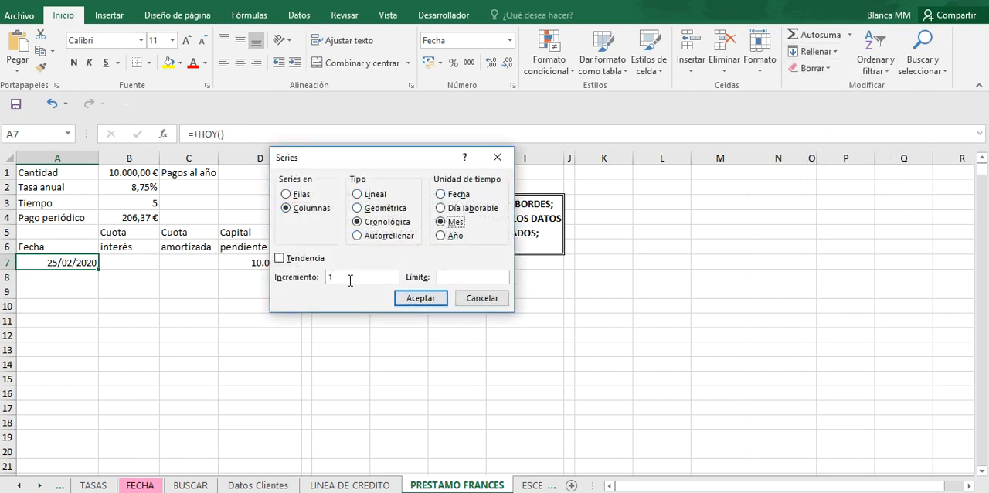
click(459, 276)
text(25/)
text(03)
text(/2025)
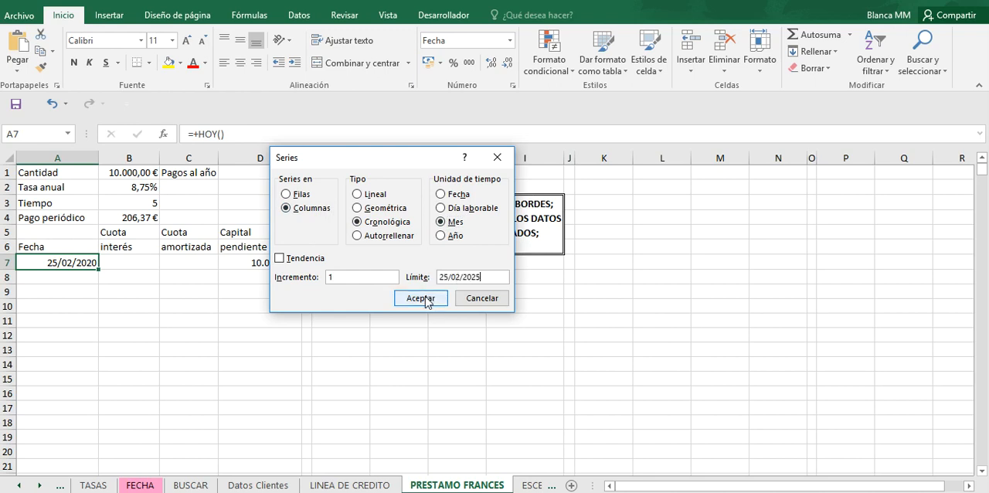
click(424, 299)
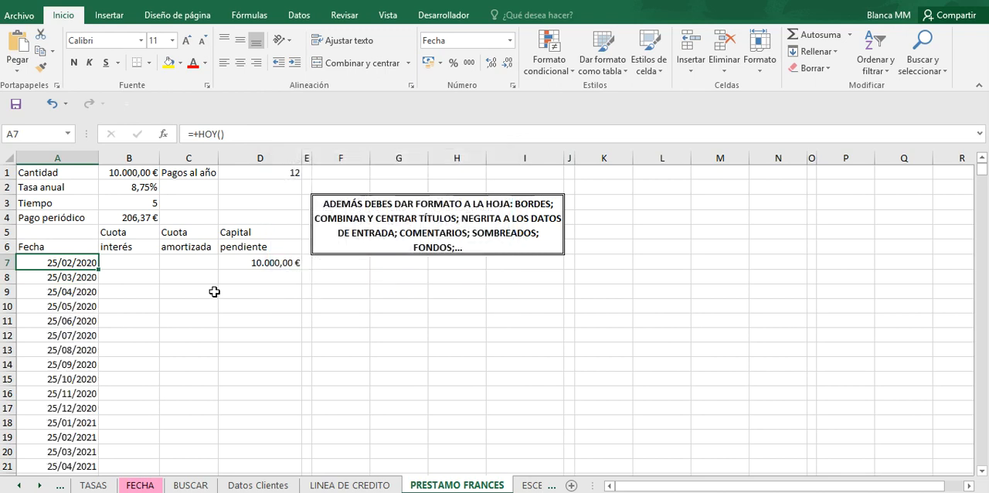
Step: Enter the interest formula +D7*B$2/D$1 in B8, keeping the rows of the annual rate and payments per year fixed
click(133, 275)
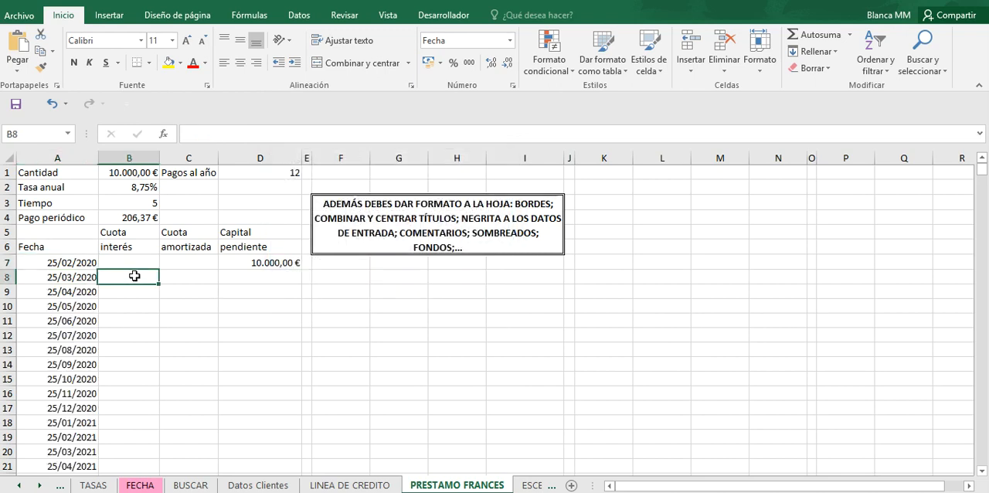
click(146, 218)
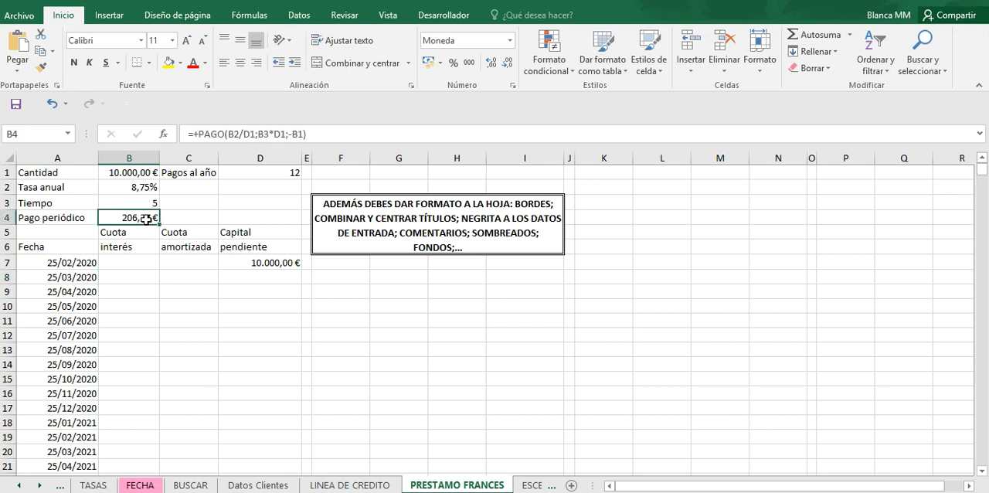
click(131, 276)
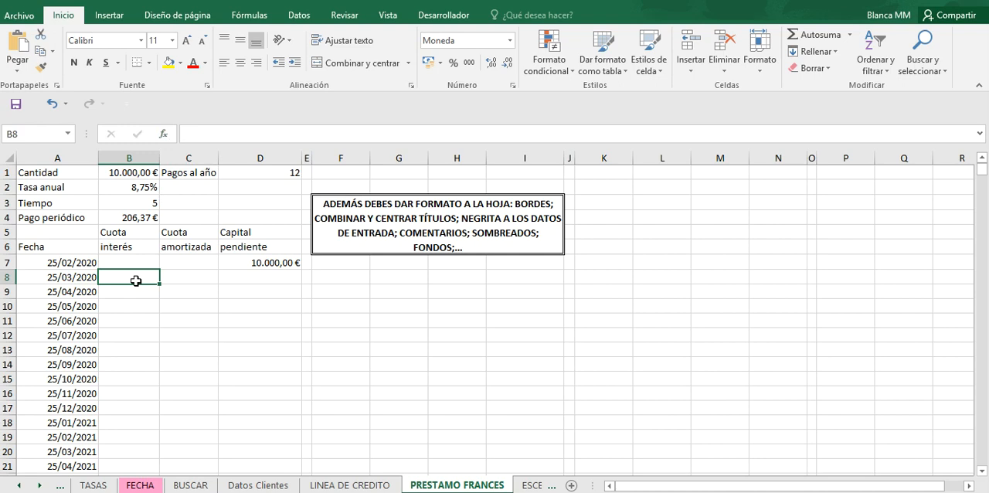
text(+)
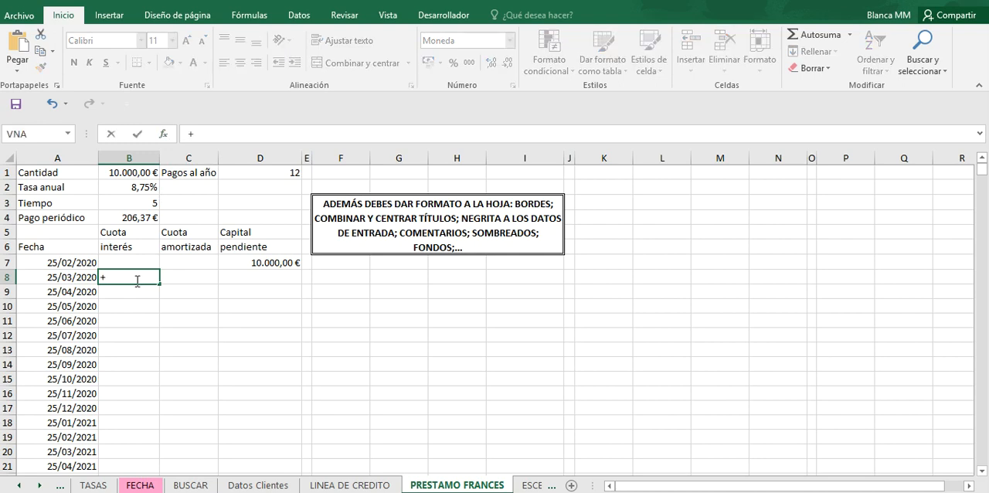
click(240, 263)
text(*)
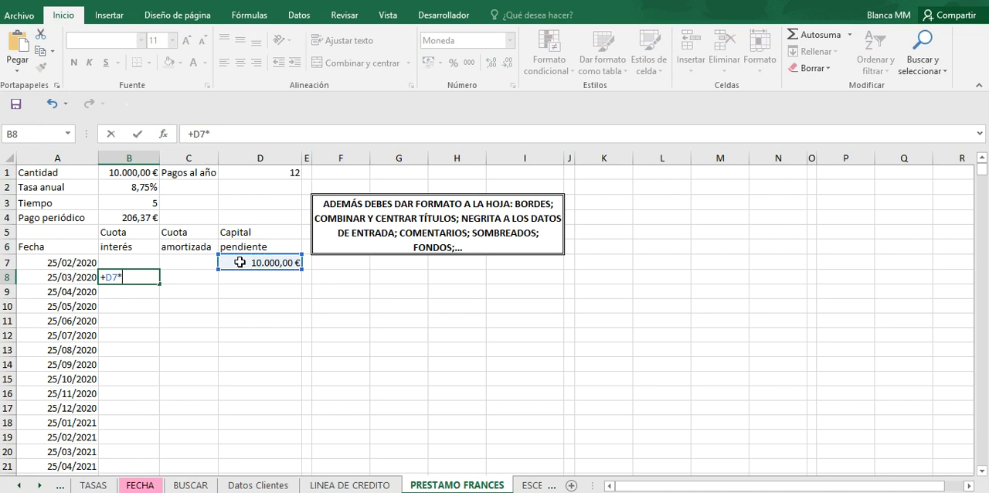
click(135, 187)
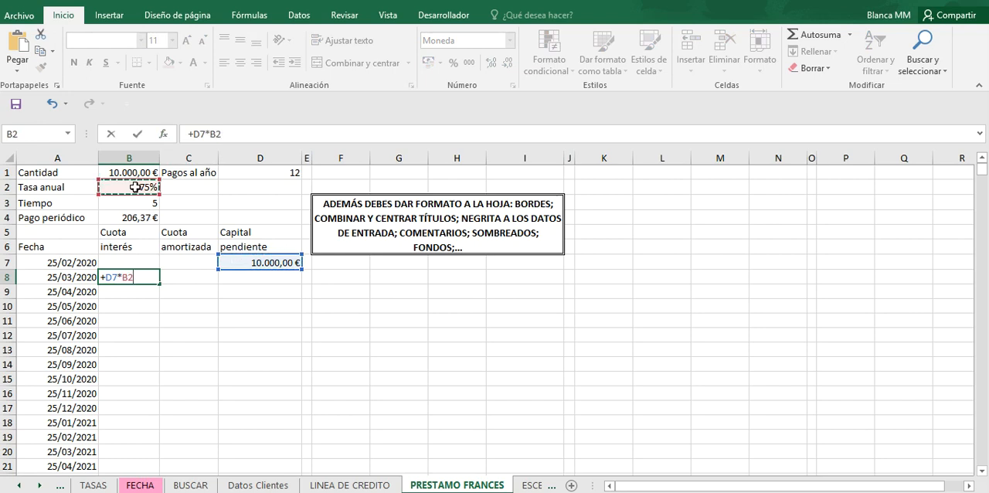
key(F4)
key(F4)
text(/)
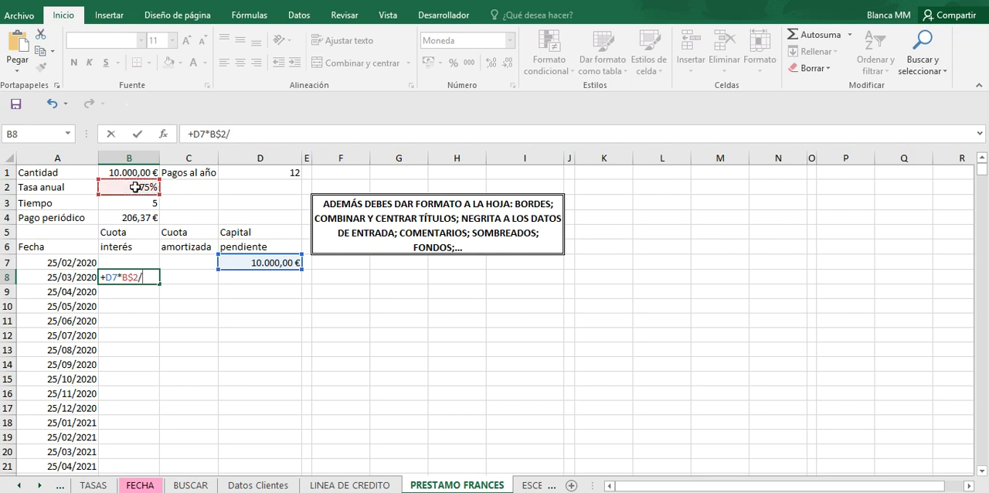
click(256, 173)
key(F4)
key(F4)
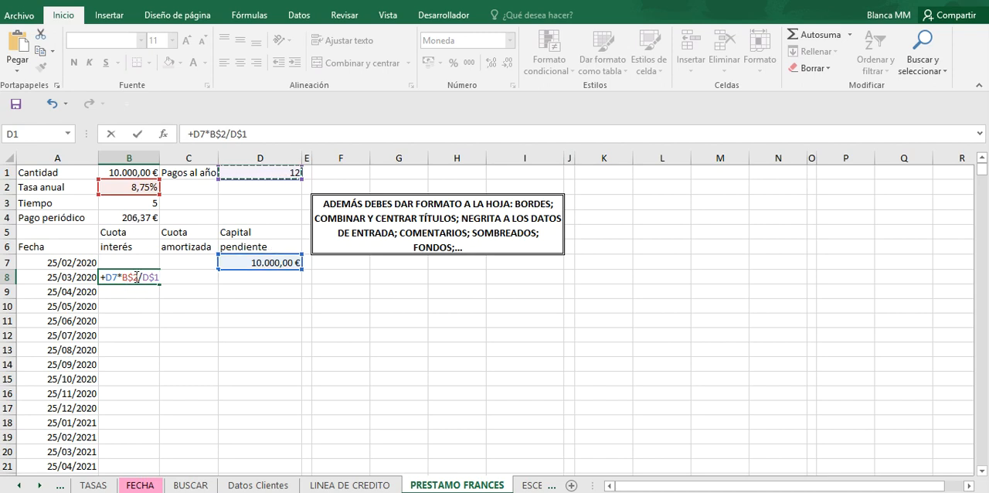
key(Return)
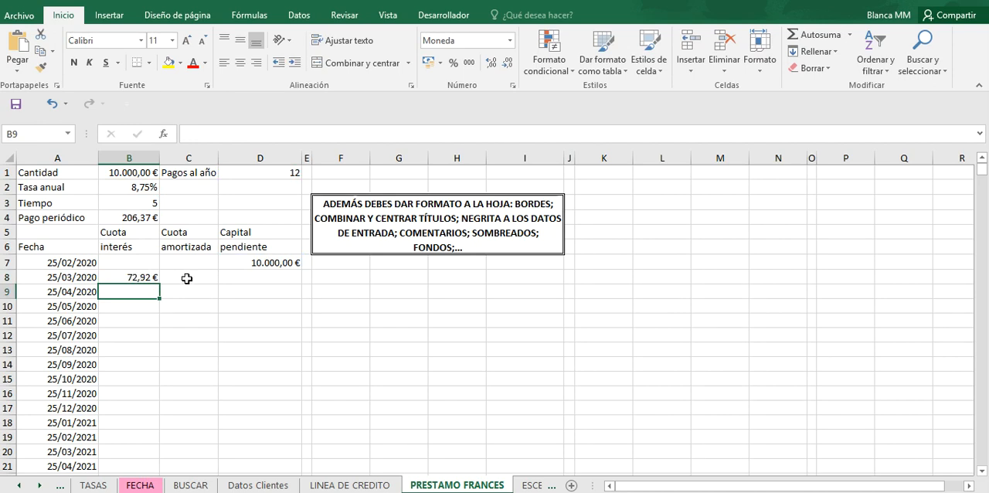
Step: Enter the amortized amount formula +B$4-B8 in C8, subtracting the interest from the row-fixed periodic payment
click(187, 278)
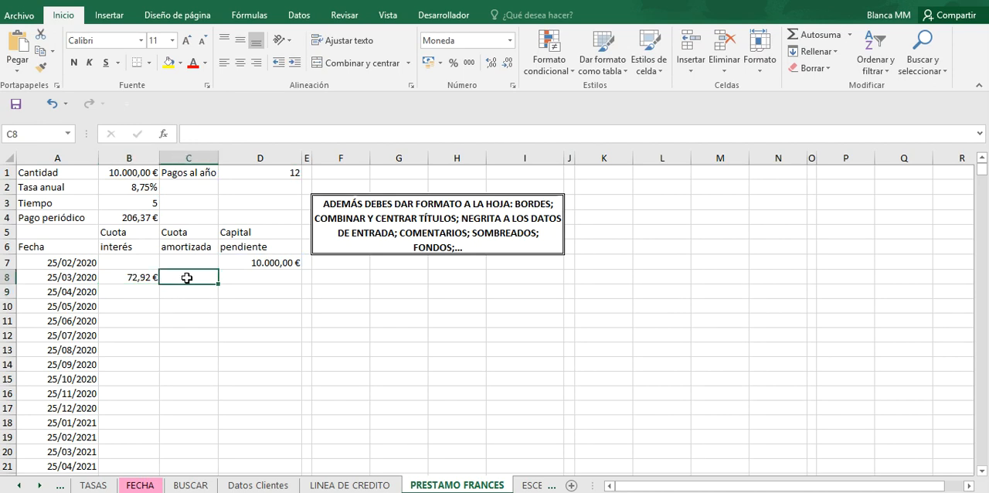
text(+)
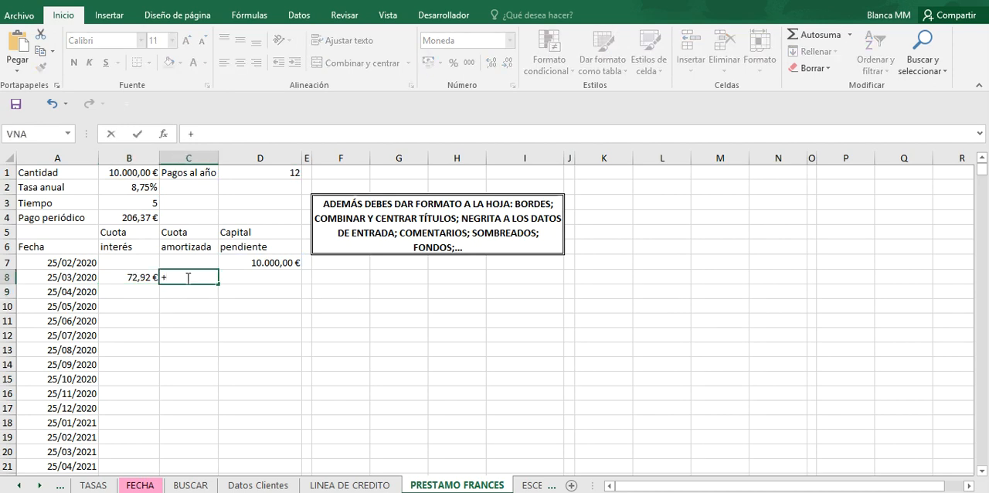
click(132, 217)
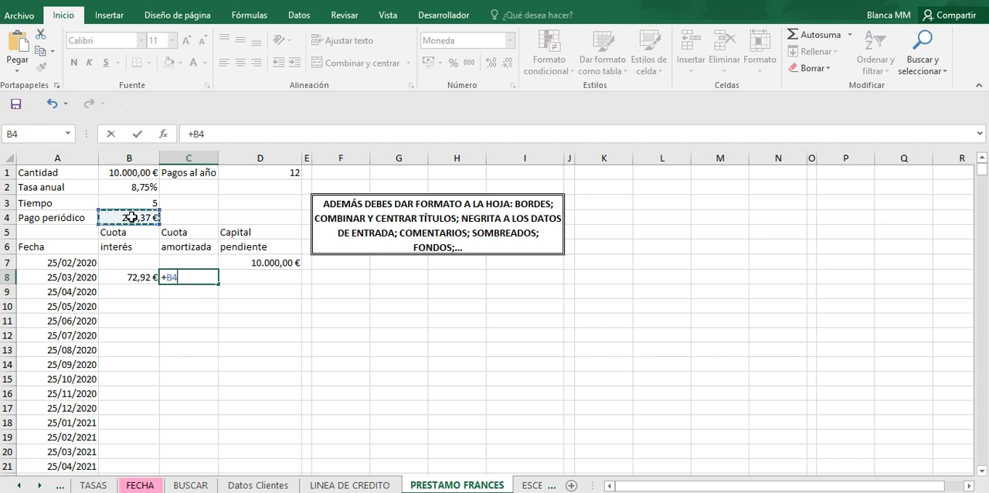
key(F4)
key(F4)
text(-)
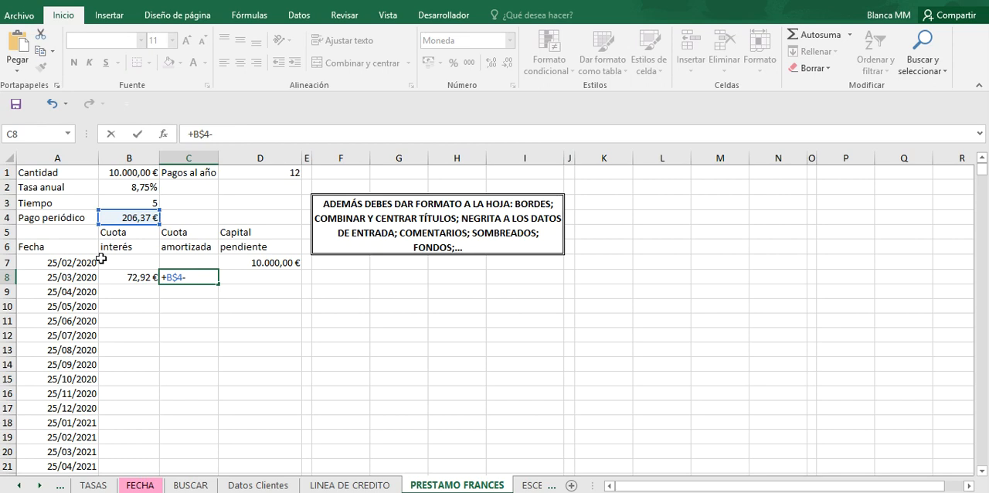
click(121, 275)
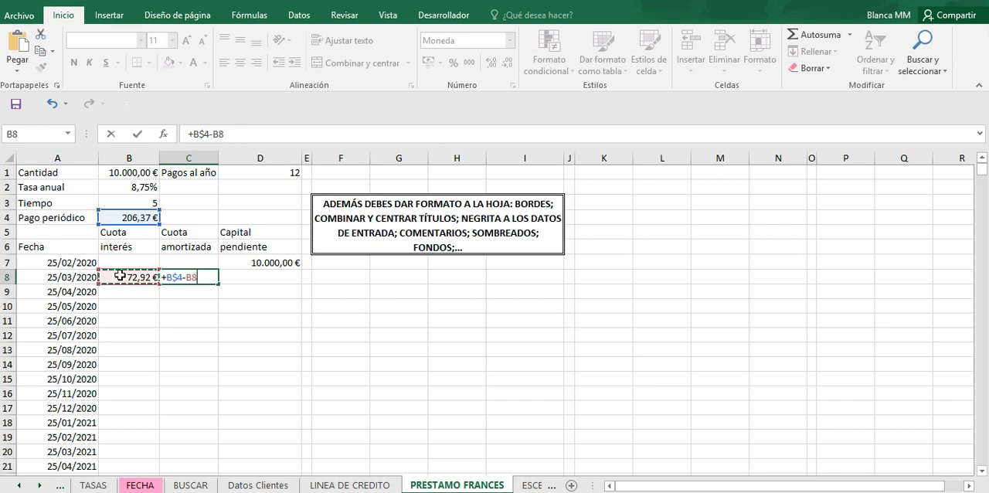
key(Return)
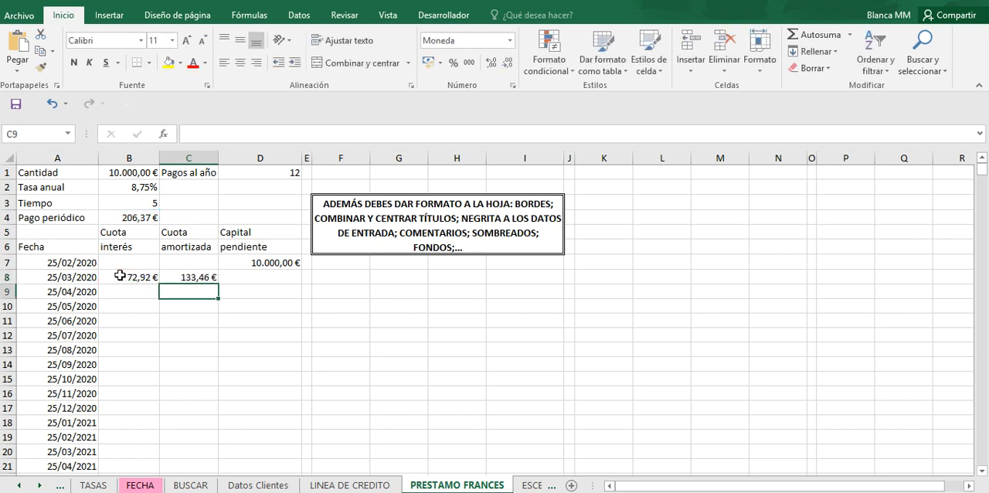
Step: Enter the outstanding capital formula +D7-C8 in D8 under Capital pendiente
click(268, 277)
text(+)
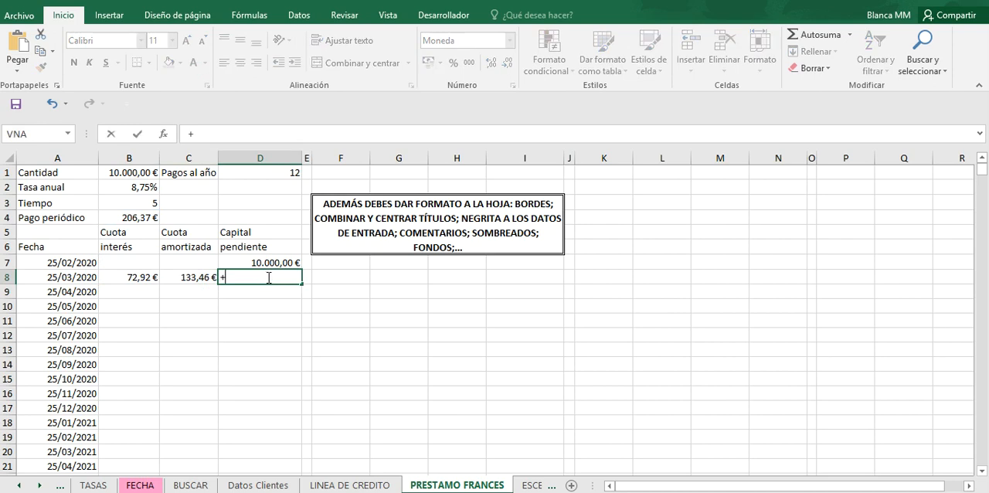
click(268, 263)
text(-)
click(192, 278)
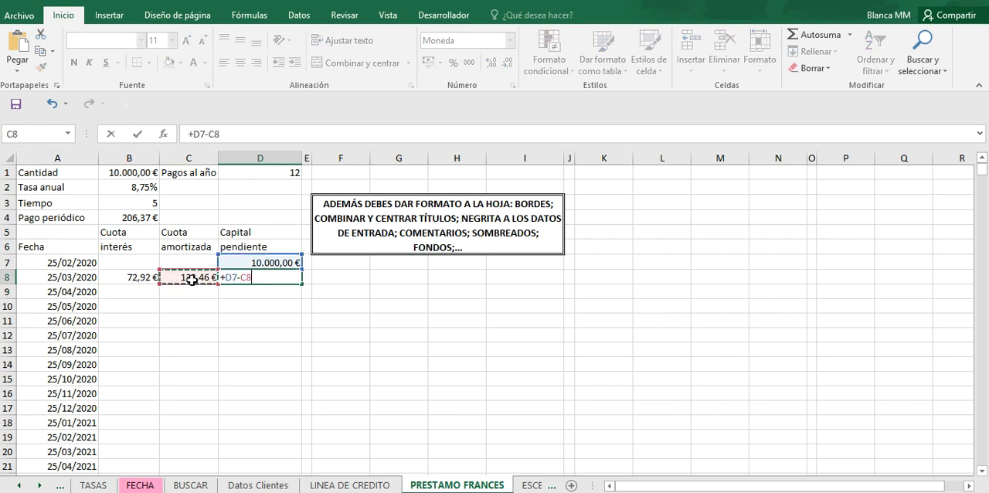
key(Return)
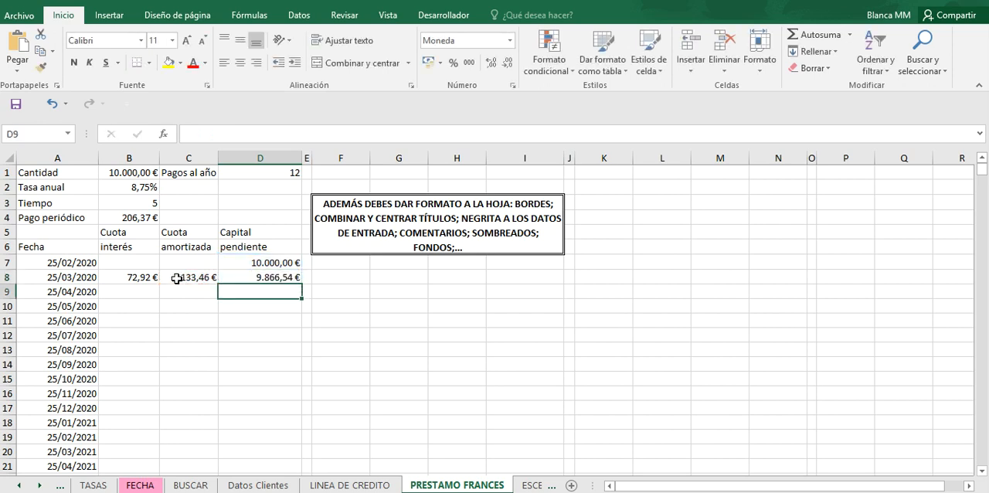
Step: Review the interest formula in B8 and the amortized amount formula in C8
double_click(138, 277)
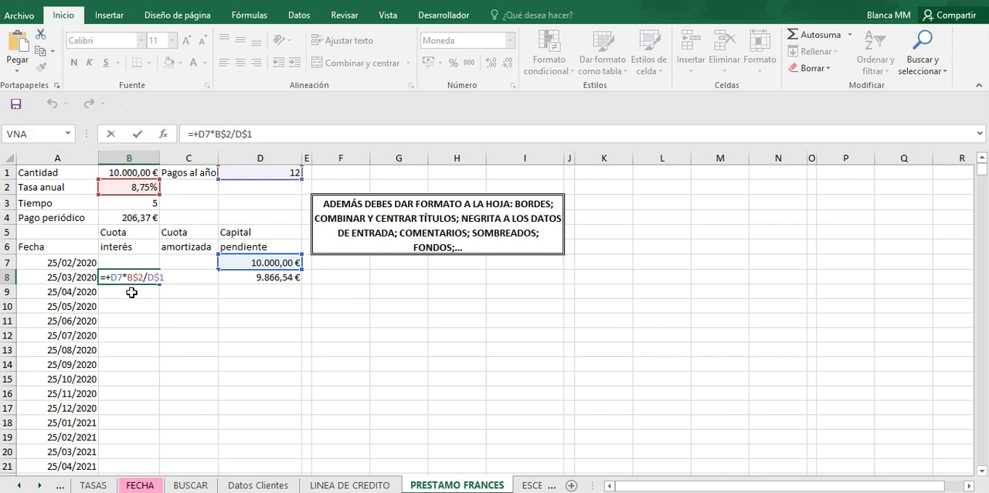
key(Return)
click(185, 277)
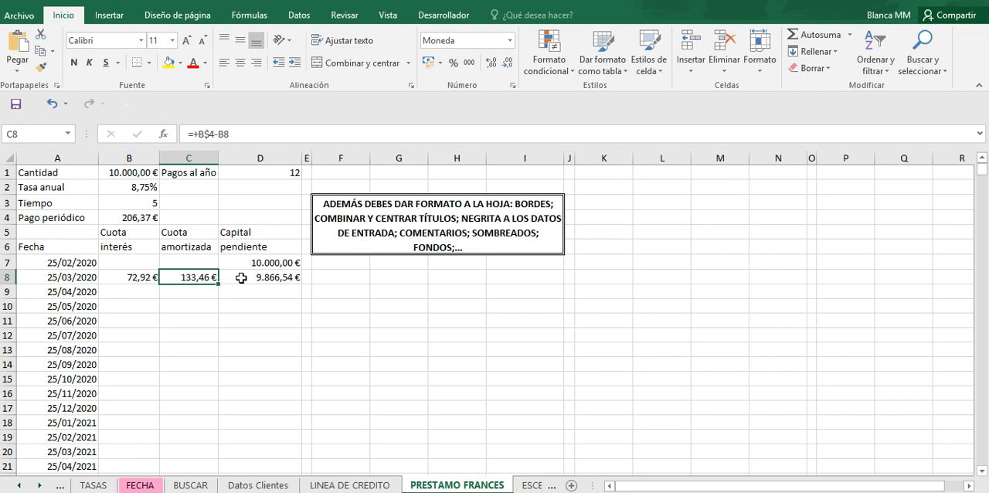
Step: Fill the interest, amortized amount and outstanding capital formulas in B8:D8 down to row 67, the 25/02/2025 installment
click(241, 276)
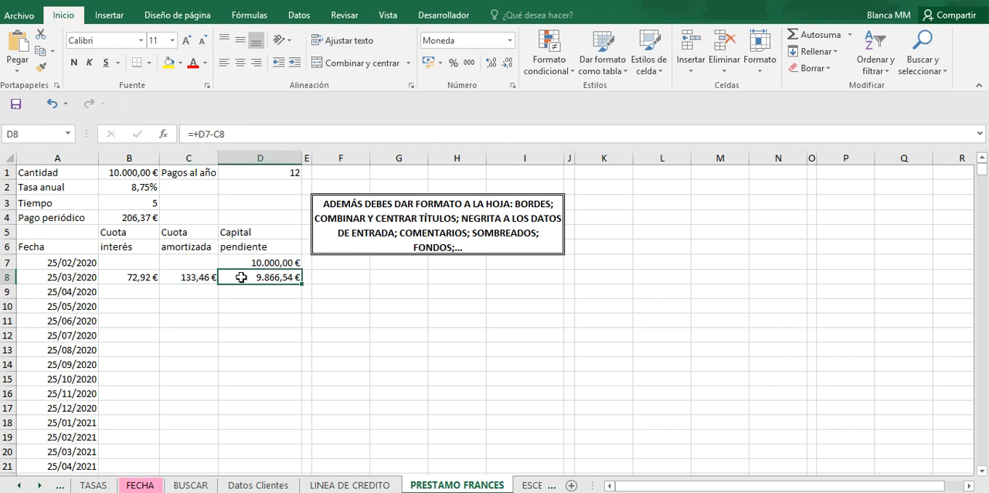
double_click(196, 278)
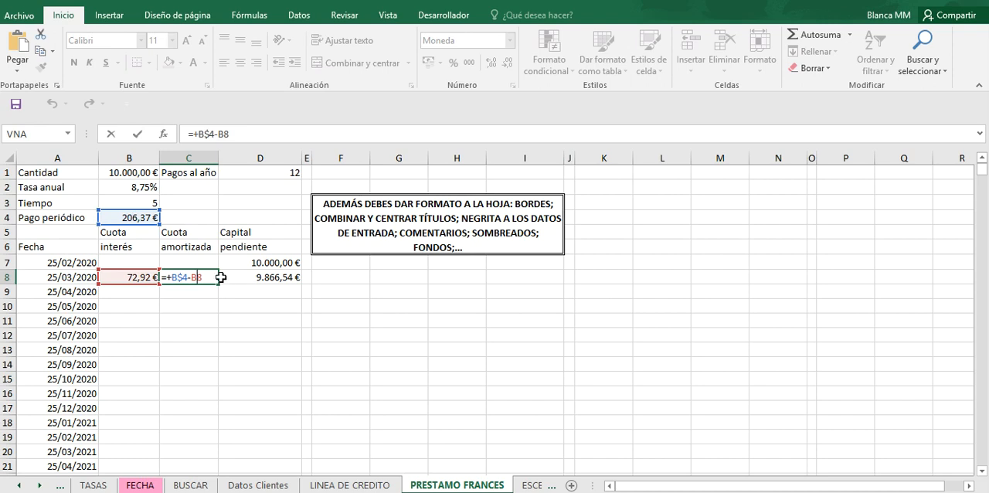
click(164, 292)
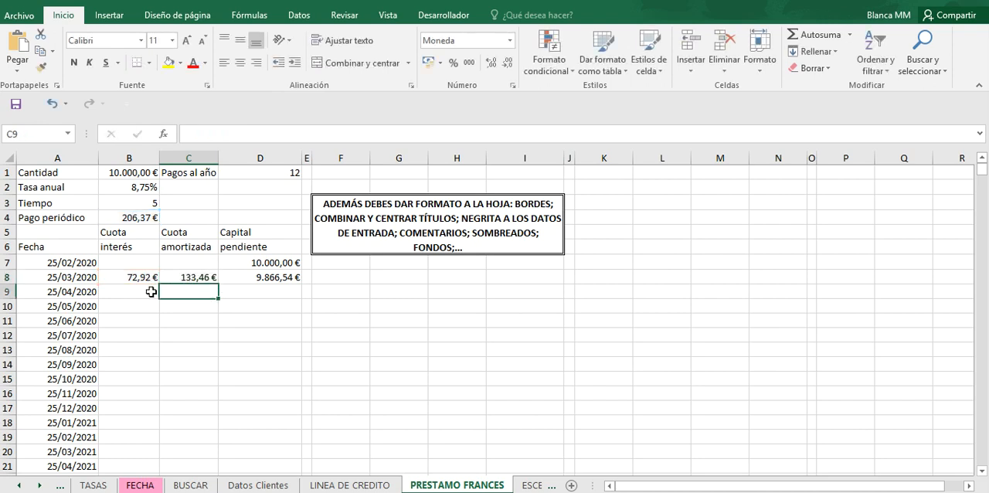
drag(141, 278, 255, 438)
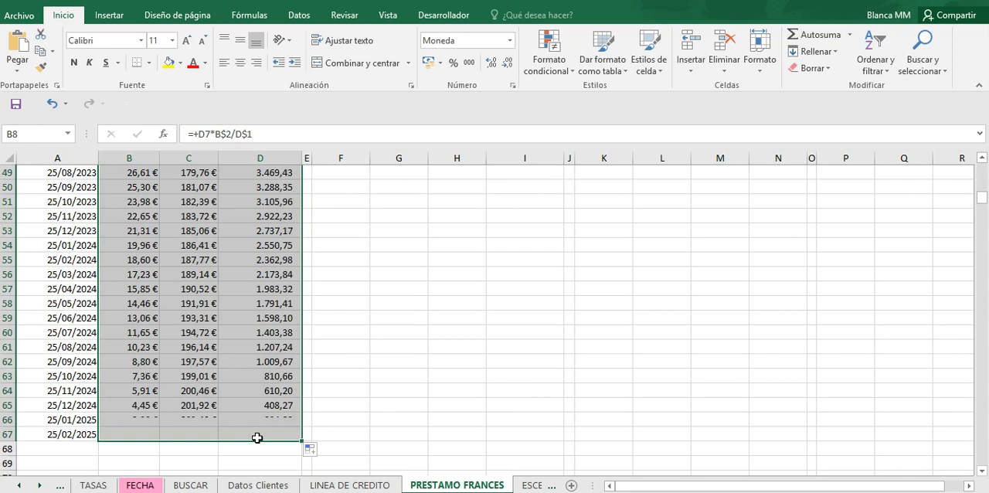
click(271, 434)
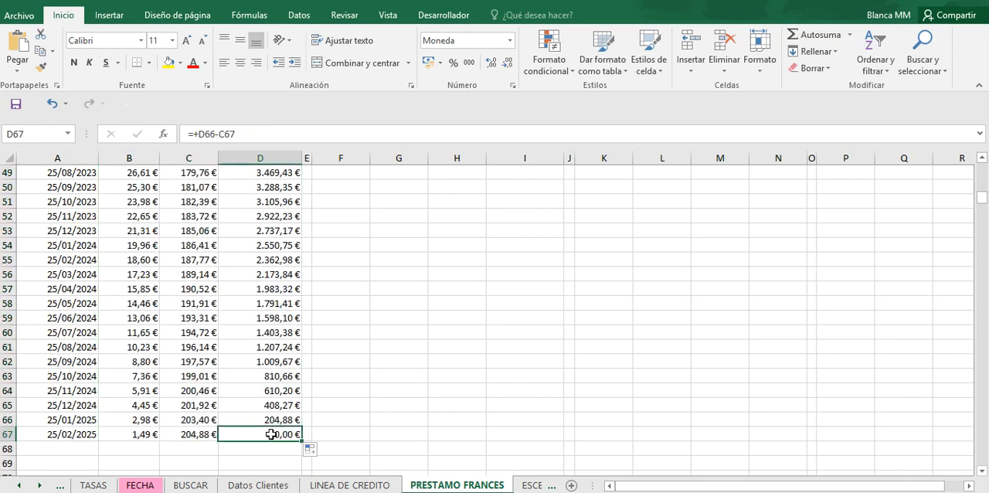
Step: Total the amortized amounts C8:C67 in C68 and the interest column in B68 with AutoSum
click(190, 449)
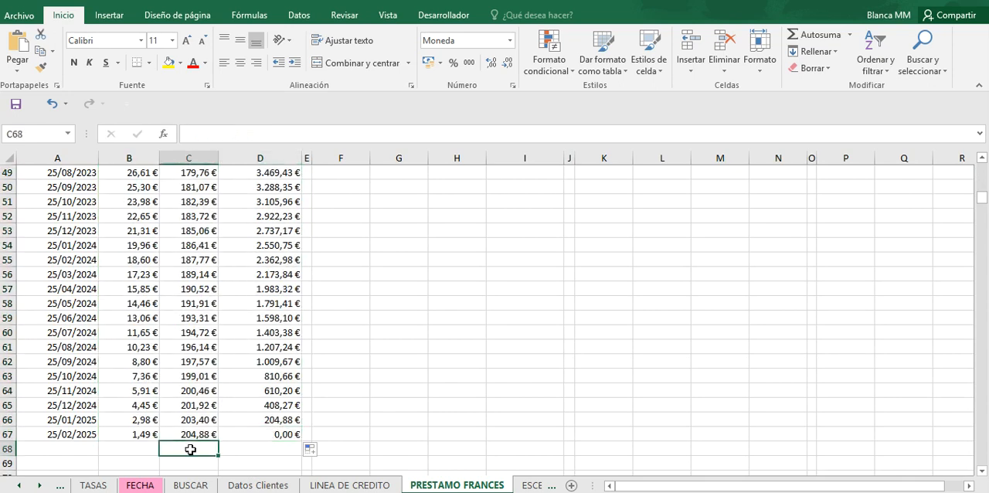
click(807, 36)
key(Return)
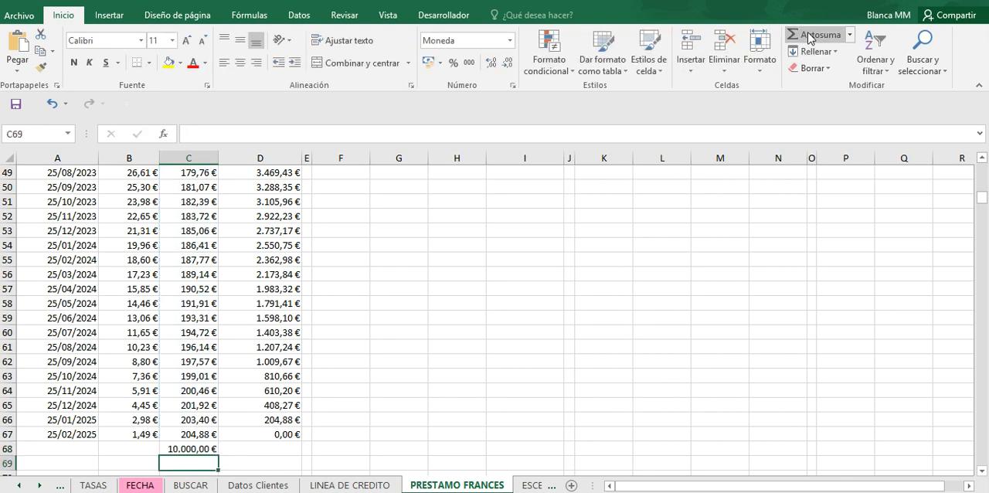
click(136, 446)
click(813, 34)
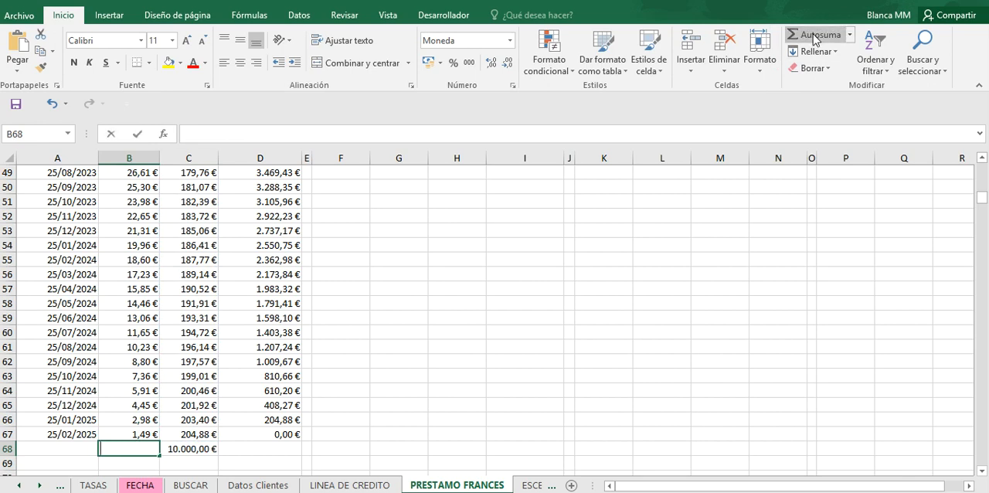
key(Return)
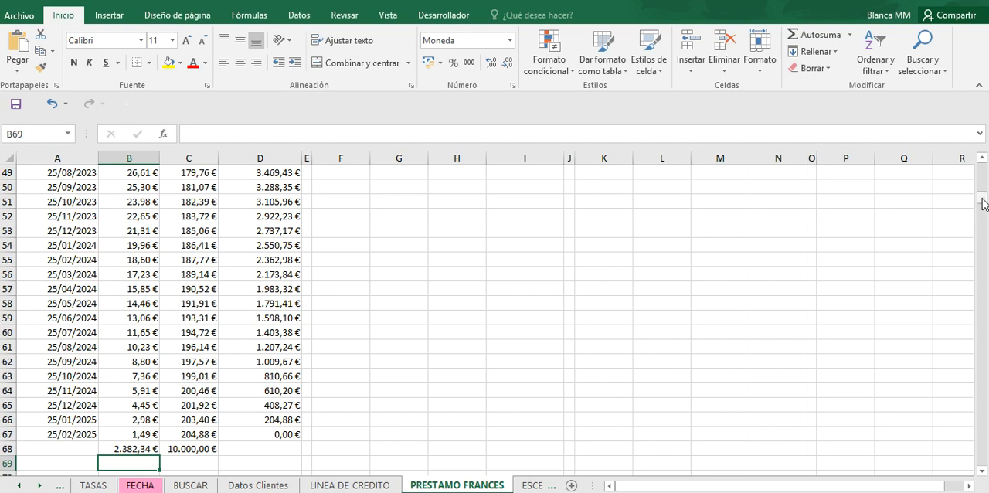
Step: Check the final outstanding capital in D67 and the amortized total in C68 against the initial loan amount
drag(983, 204, 980, 172)
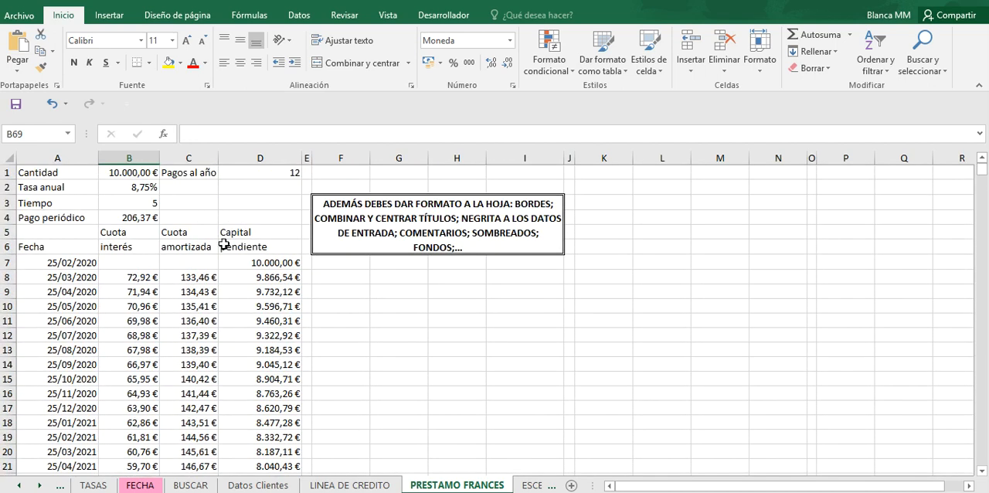
drag(982, 172, 984, 204)
click(281, 277)
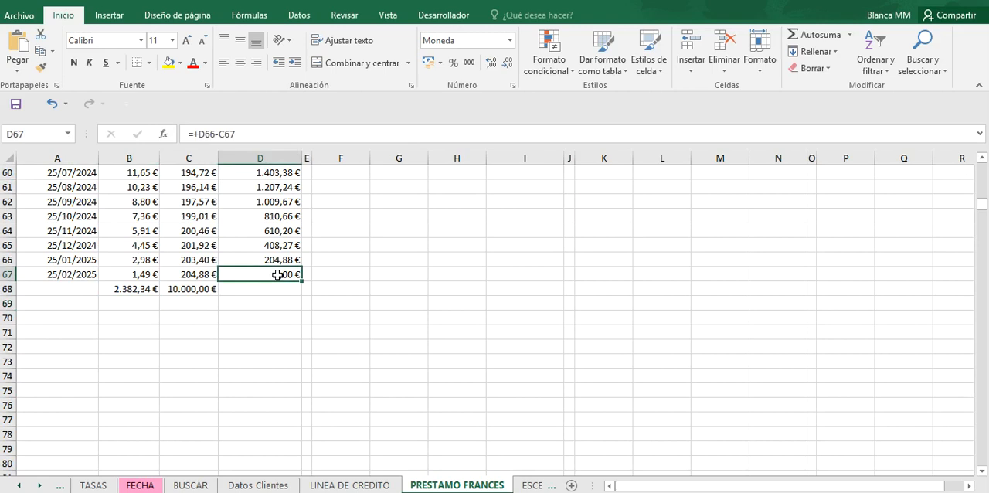
click(198, 288)
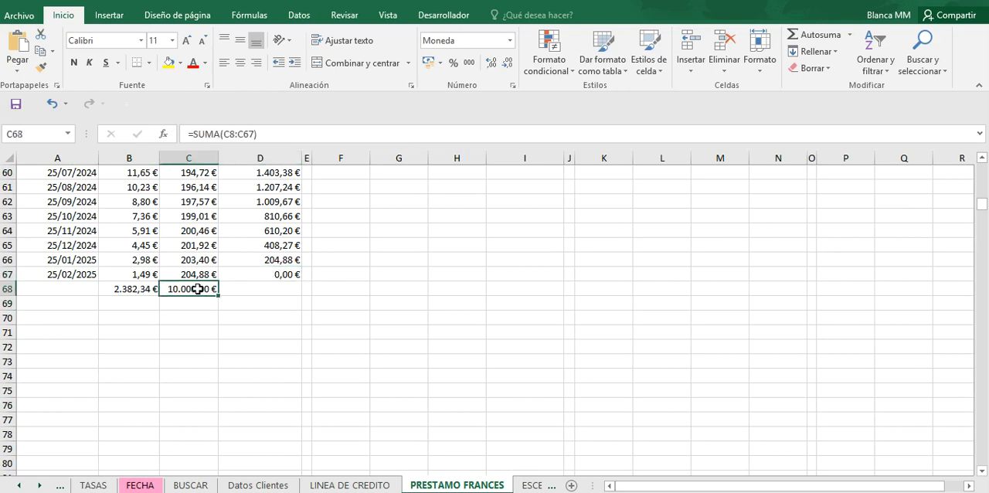
click(266, 274)
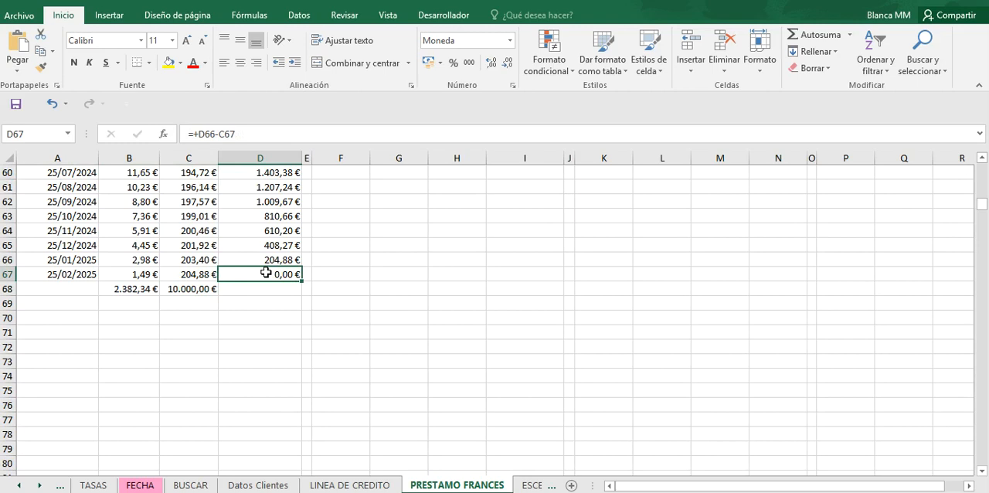
click(200, 288)
click(246, 271)
drag(982, 213, 981, 167)
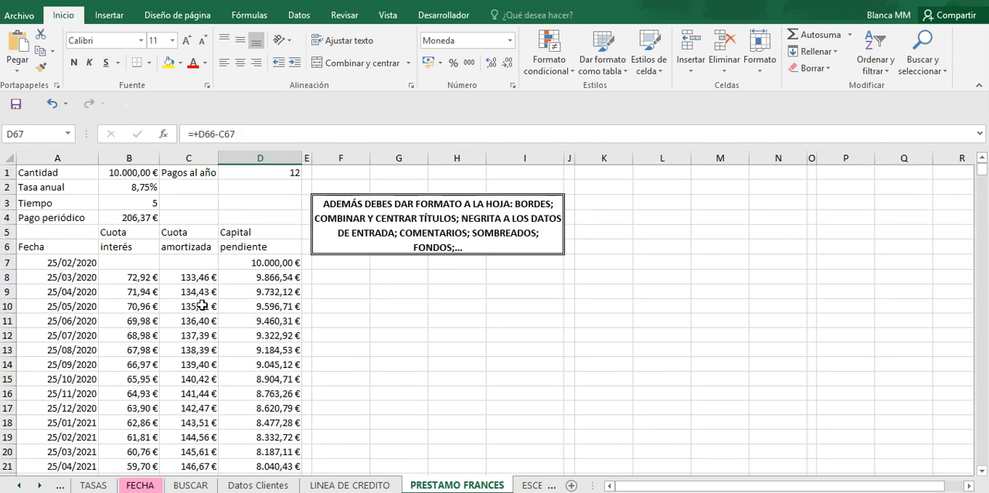
Step: Examine how the Cuota interés and Cuota amortizada values change from month to month, starting at row 8
click(140, 277)
key(Down)
key(Down)
key(Down)
key(Down)
key(Down)
key(Down)
key(Down)
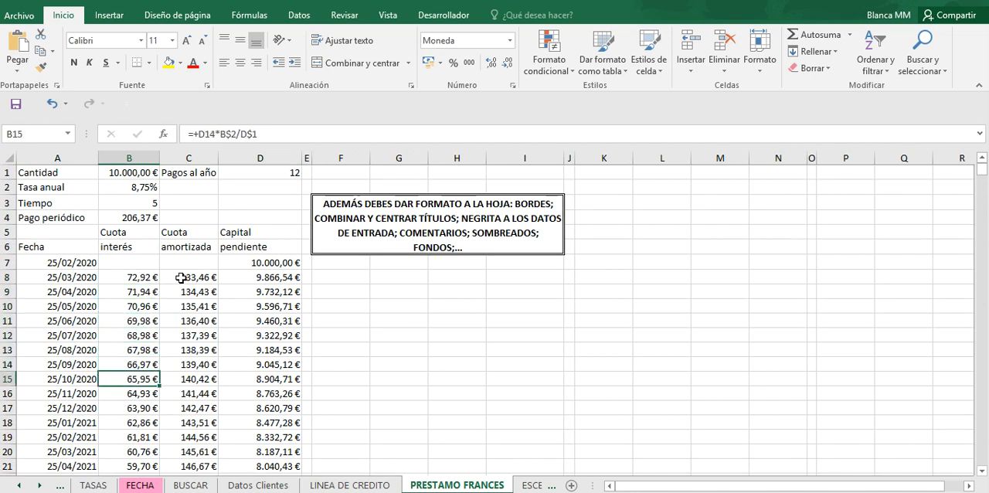
click(182, 277)
key(Down)
key(Down)
key(Down)
key(Down)
key(Down)
key(Down)
key(Down)
key(Down)
key(Down)
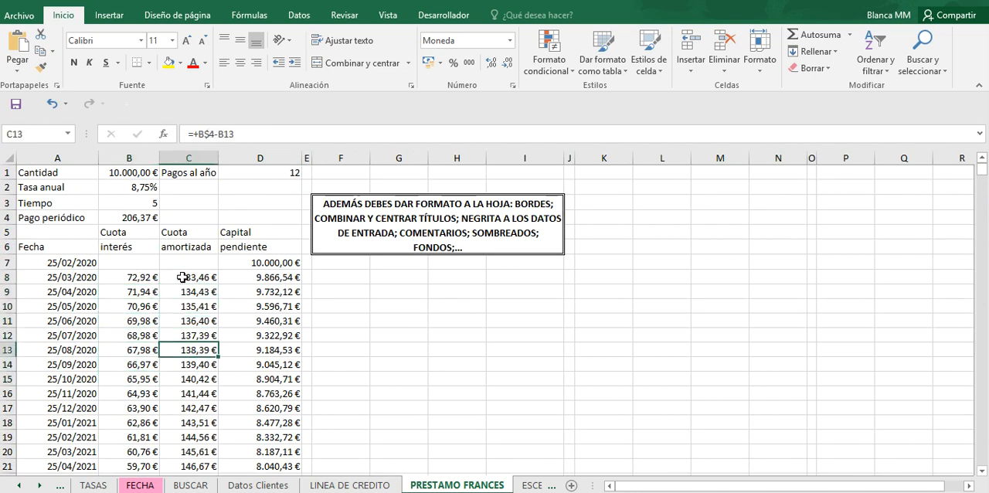
key(Down)
key(Down)
key(Down)
key(Down)
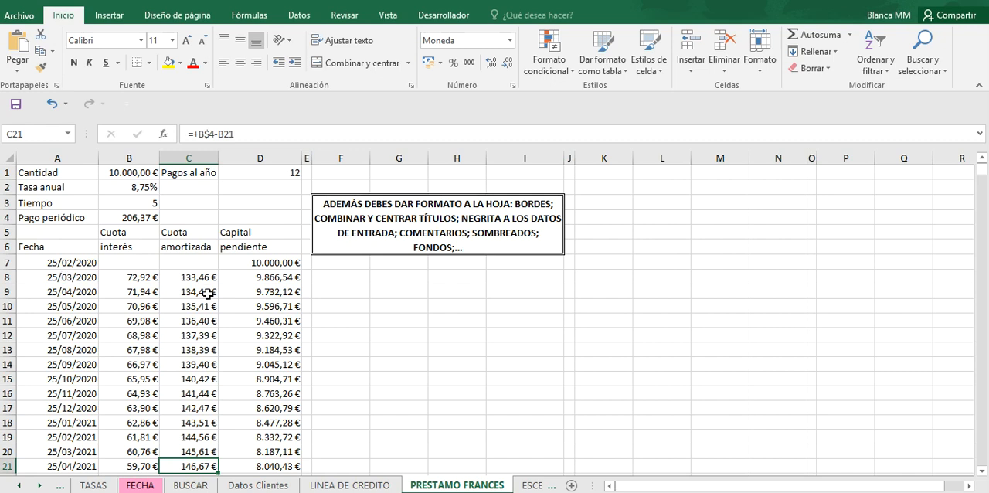
Step: Preview a line chart of the dates, interest and amortized amounts in A8:C19 without inserting it
drag(53, 283, 181, 433)
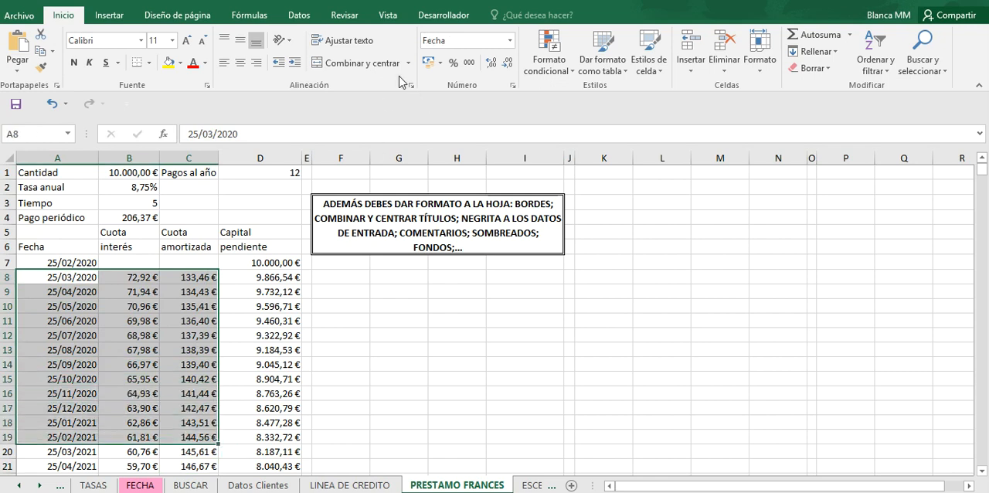
click(110, 17)
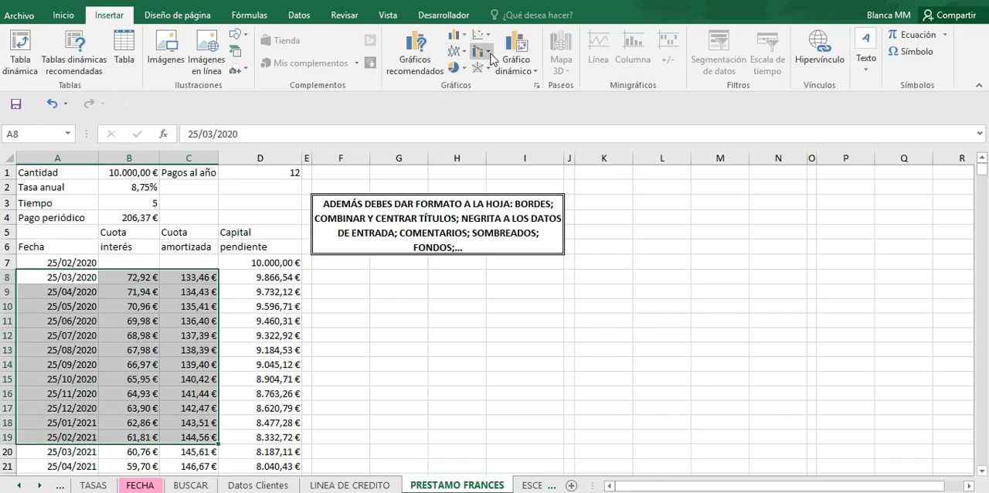
click(538, 86)
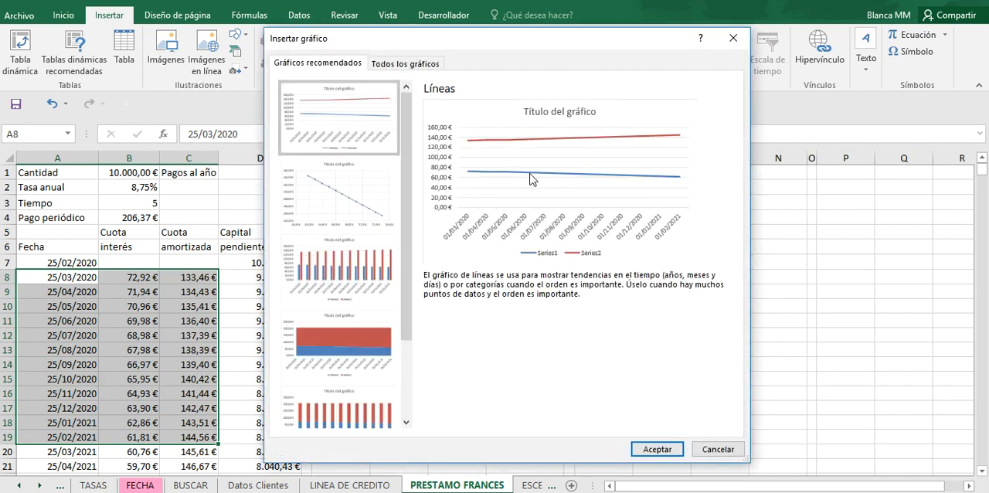
click(408, 64)
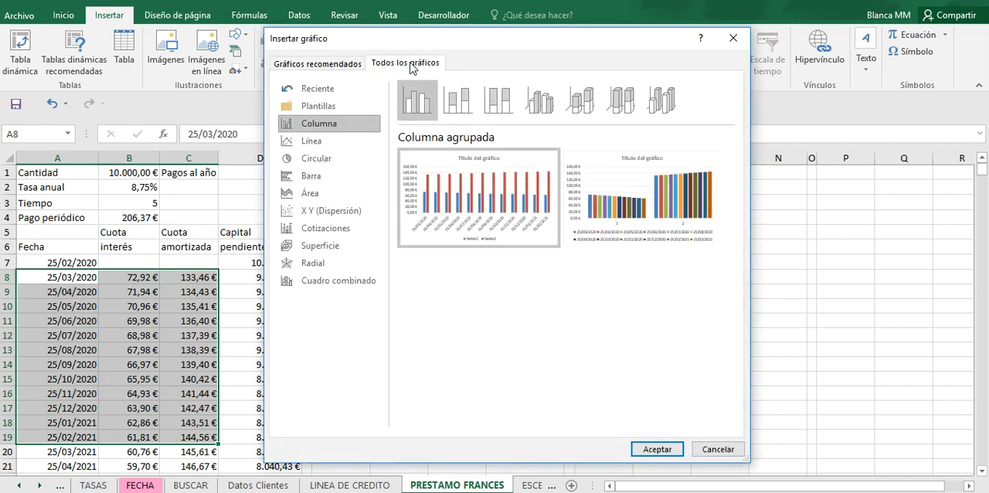
click(328, 142)
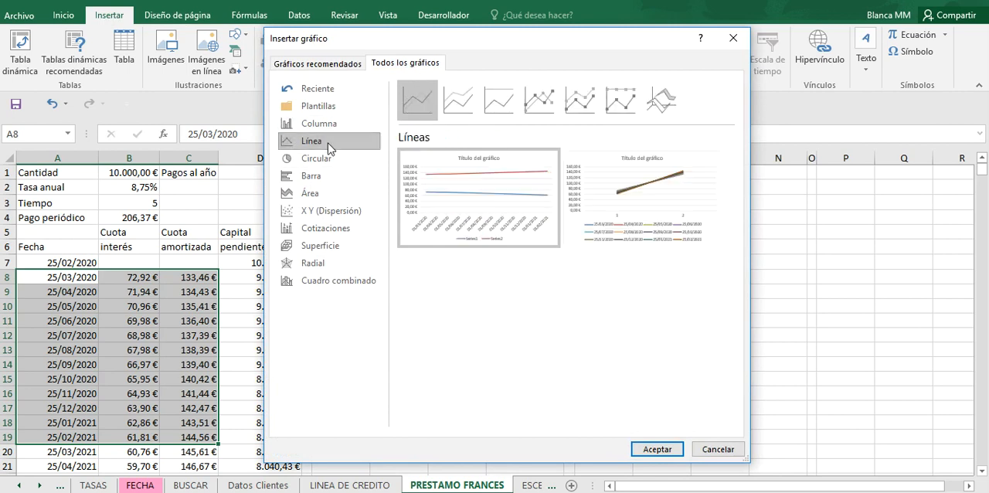
mouse_move(623, 199)
mouse_move(423, 205)
click(718, 449)
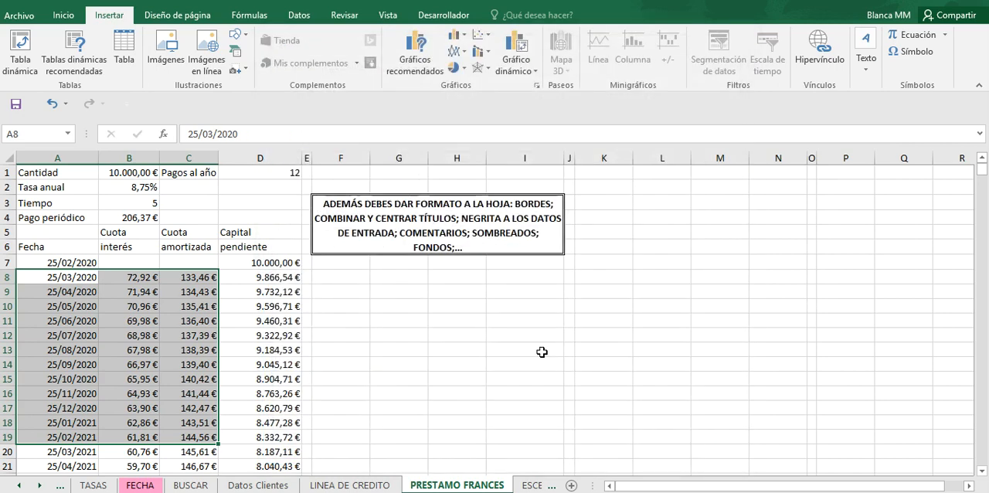